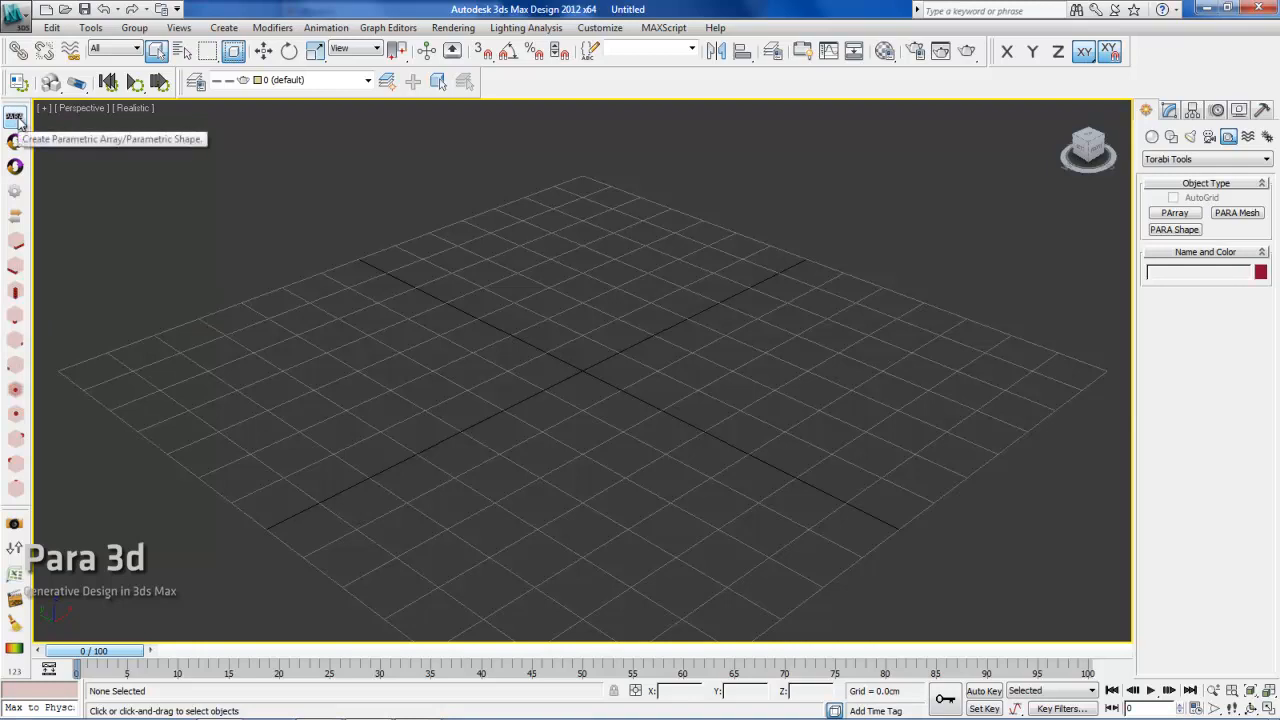
# - Check the Para 3d creation options offered while no object is selected, and close them without creating anything
pyautogui.click(15, 118)
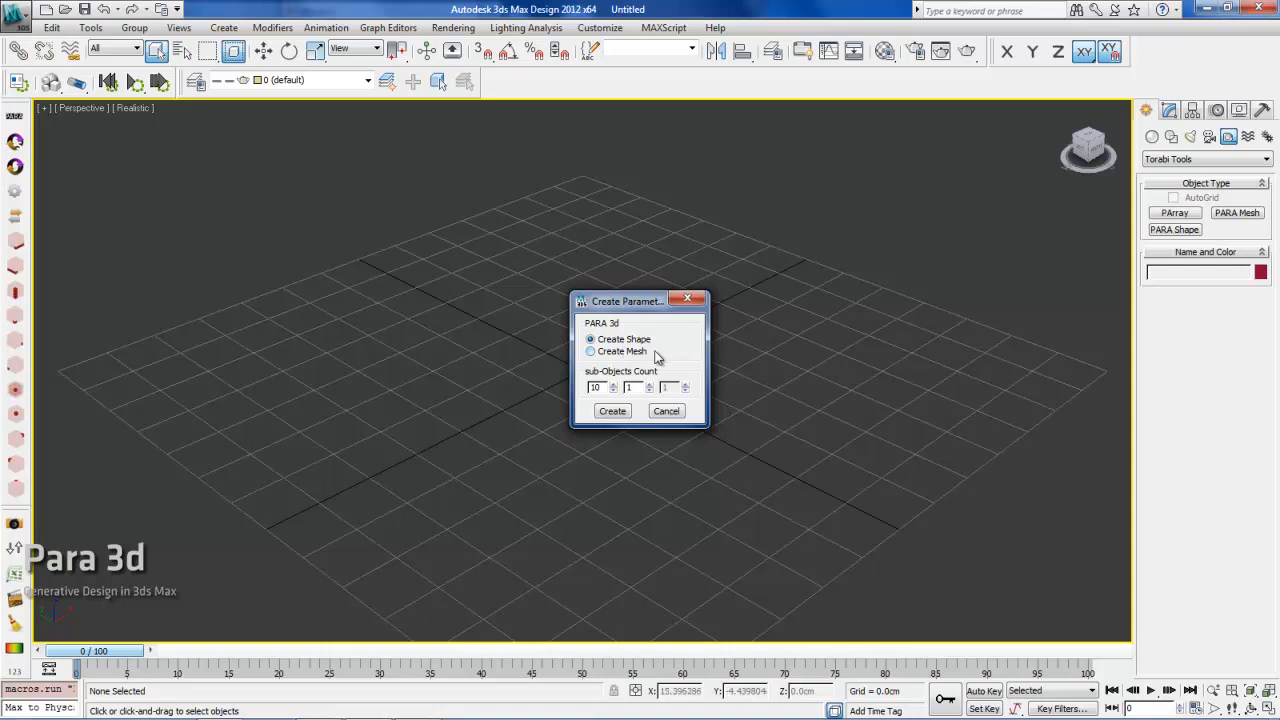
pyautogui.click(678, 304)
# - Create a standard box about 5.3 cm long, 7.3 cm wide and 4.3 cm high near the grid's centre
pyautogui.click(1152, 136)
pyautogui.click(1175, 214)
pyautogui.moveTo(626, 352); pyautogui.dragTo(620, 374)
pyautogui.click(618, 352)
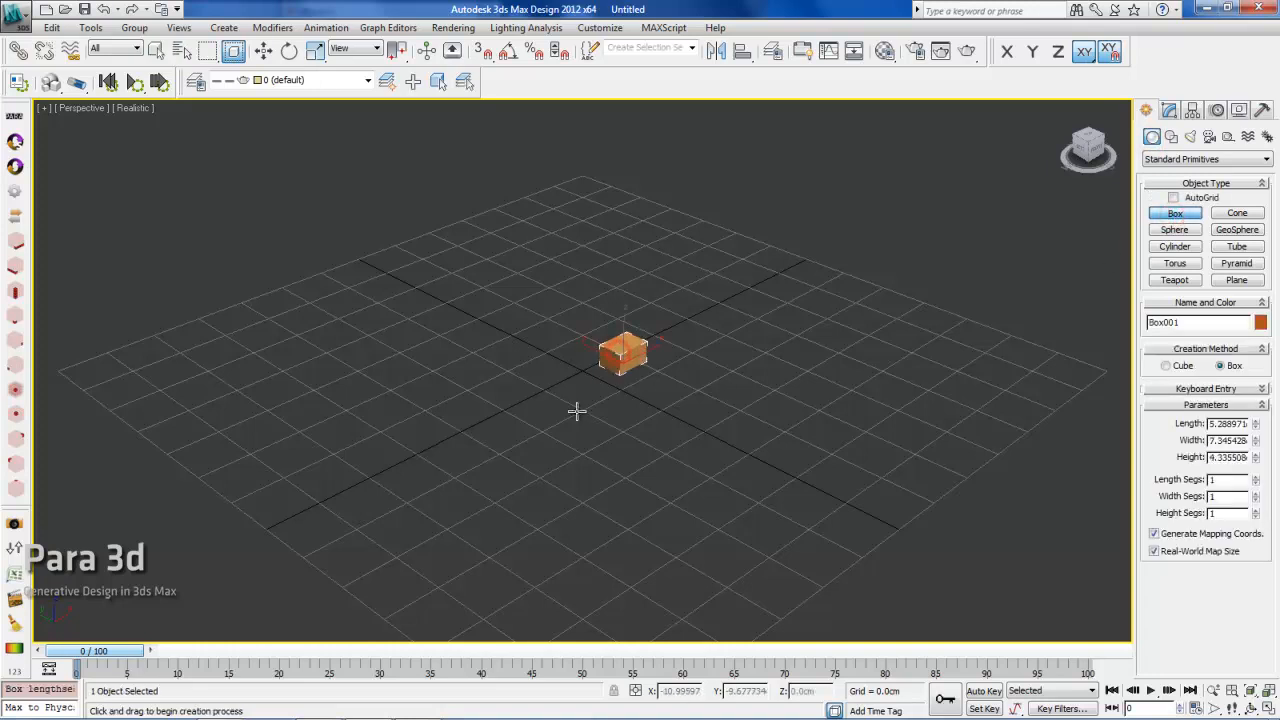
pyautogui.scroll(2, 590, 405)
pyautogui.rightClick(624, 394)
pyautogui.click(639, 376)
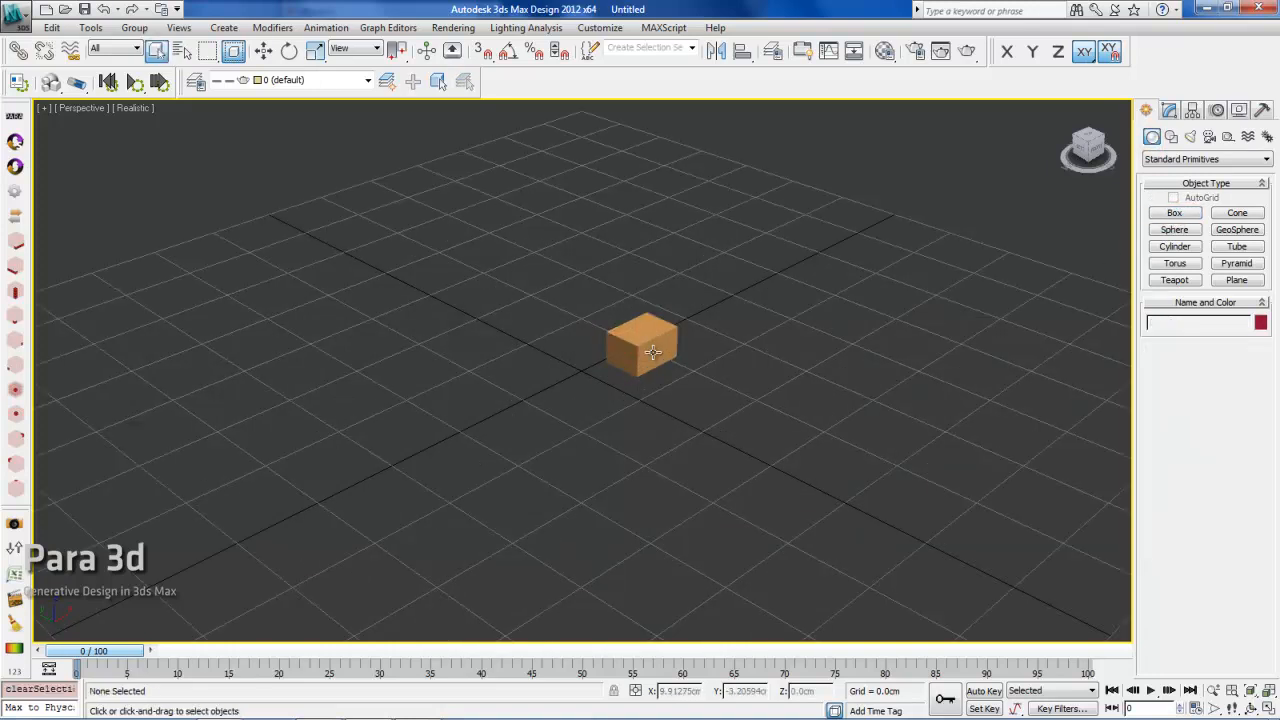
# - Compare the Para 3d creation options offered with the box selected against those offered with nothing selected
pyautogui.click(652, 352)
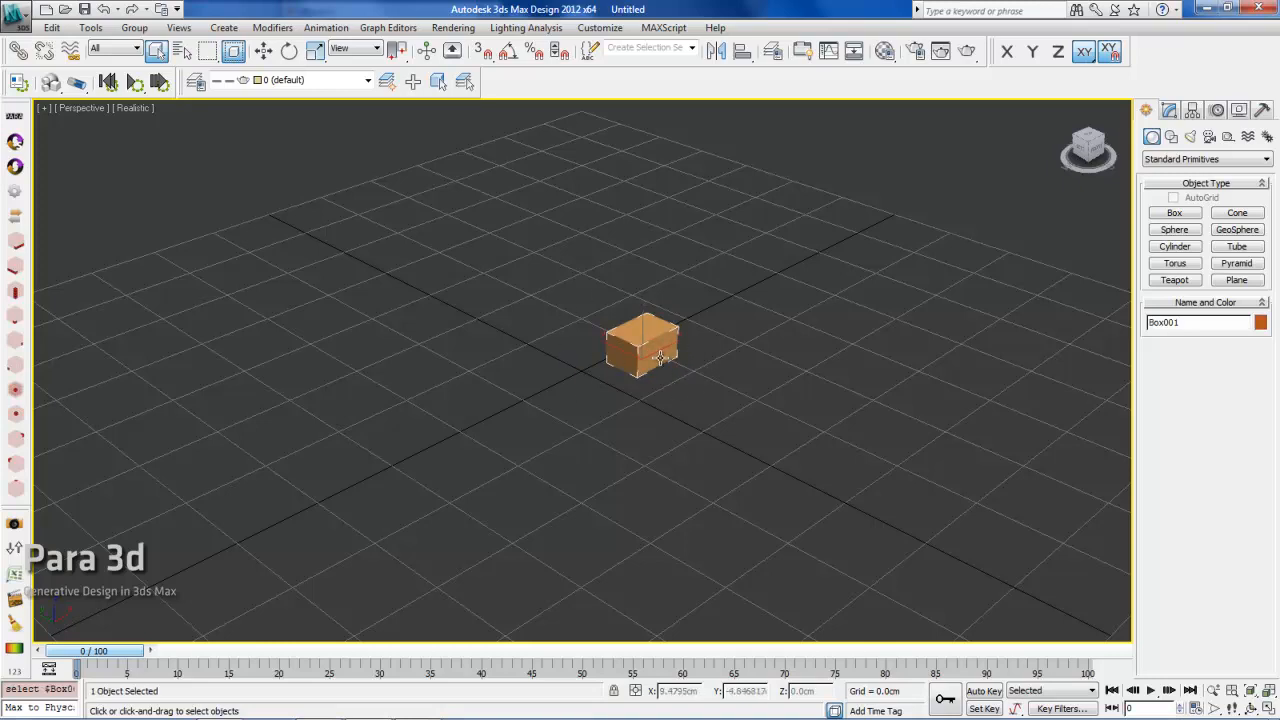
pyautogui.click(17, 120)
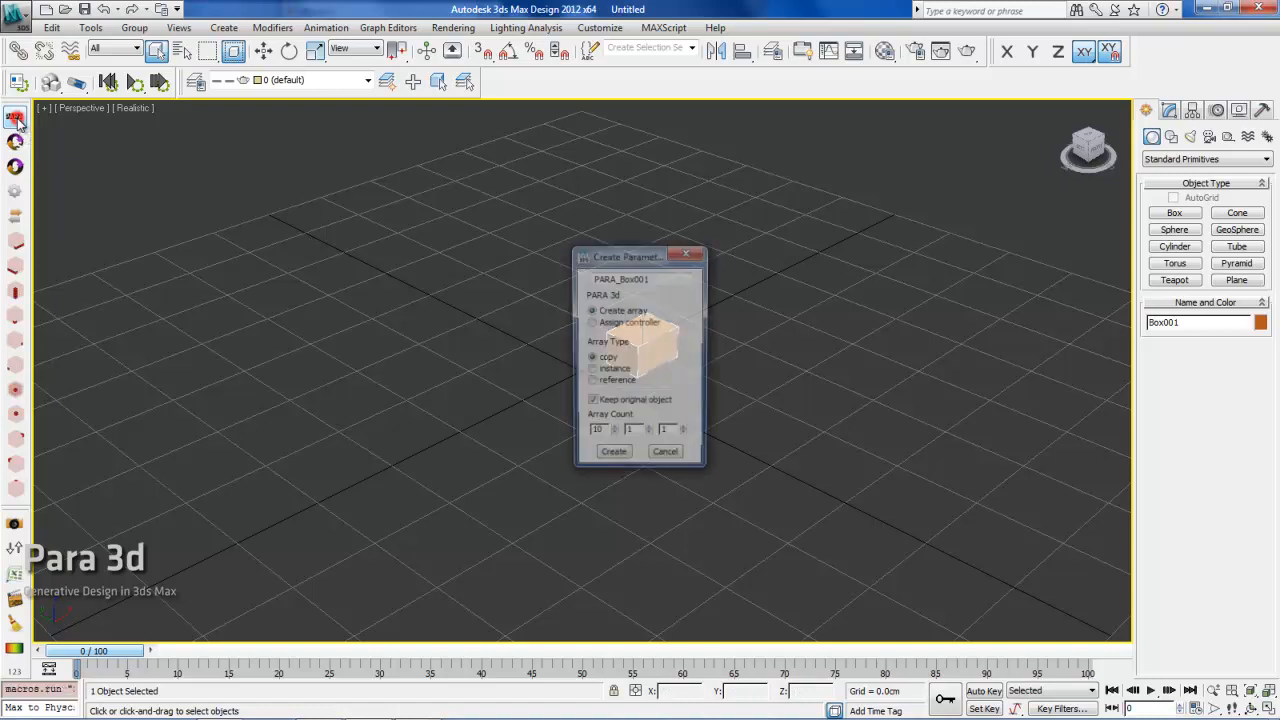
pyautogui.moveTo(617, 262); pyautogui.dragTo(414, 229)
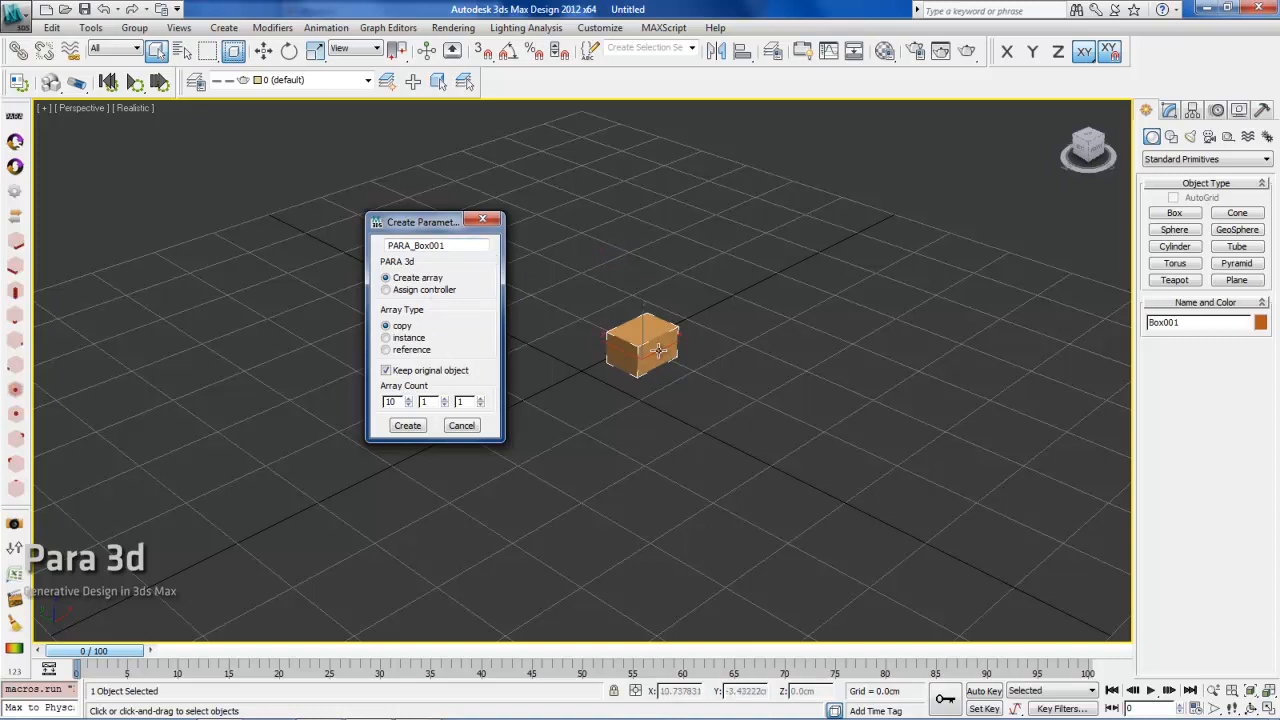
pyautogui.click(484, 222)
pyautogui.click(521, 385)
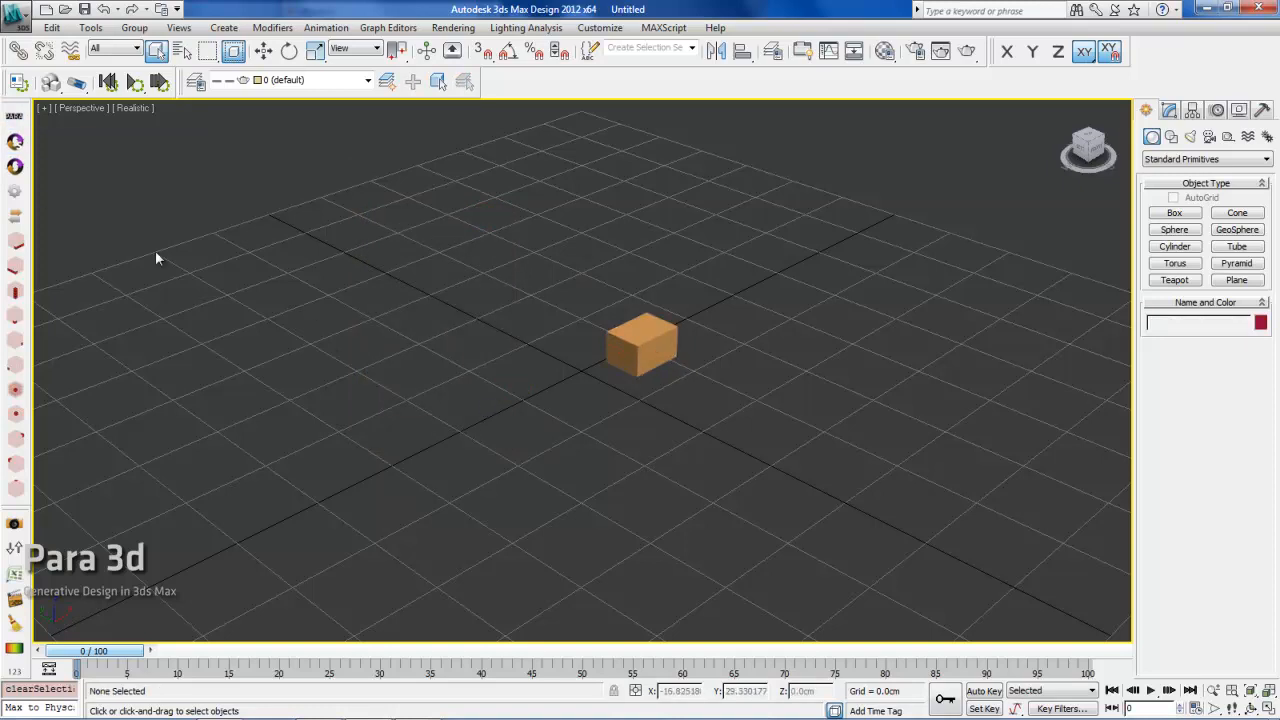
pyautogui.click(13, 118)
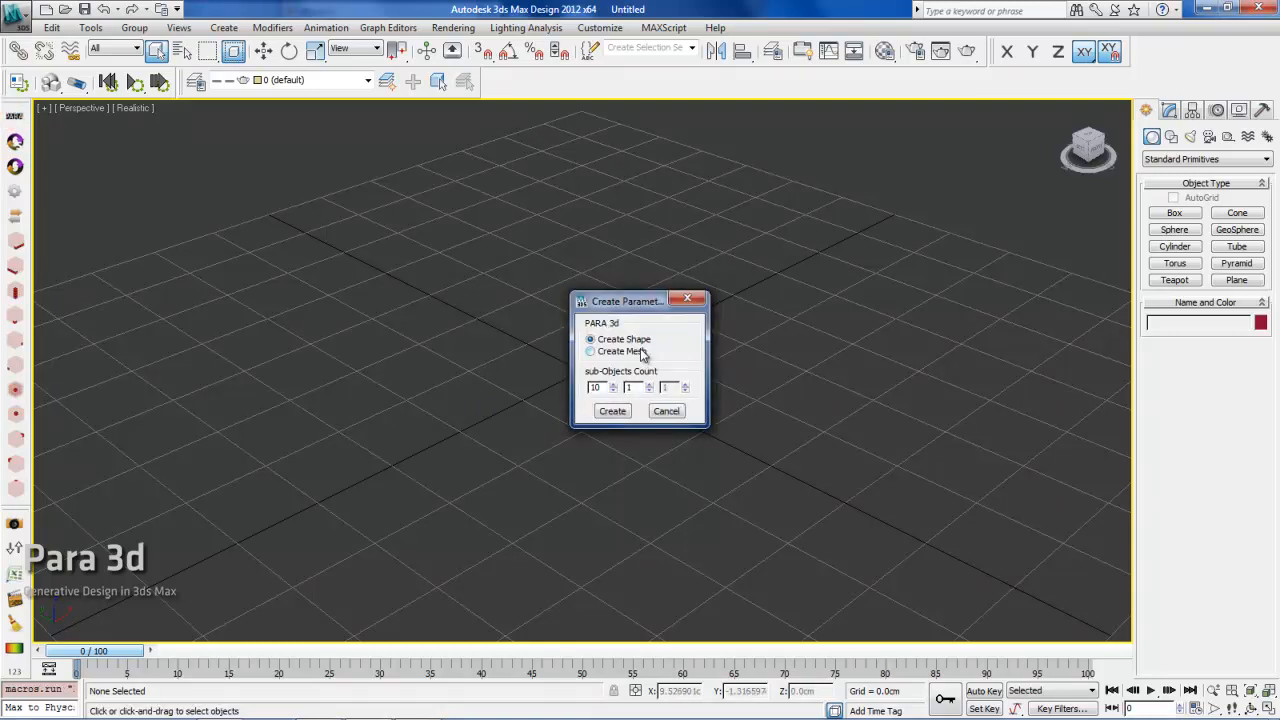
pyautogui.click(687, 299)
# - Create a parametric array from the box using type copy and counts 10, 1, 1, keeping the original object
pyautogui.click(625, 353)
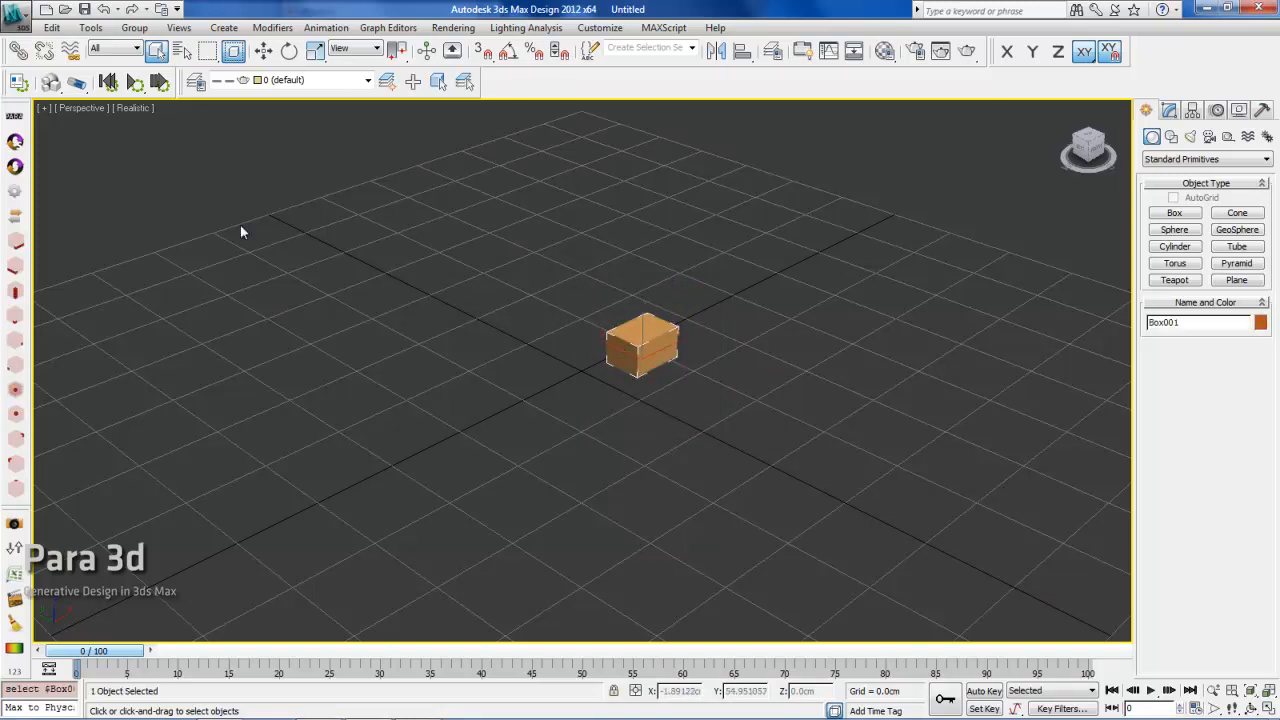
pyautogui.click(14, 119)
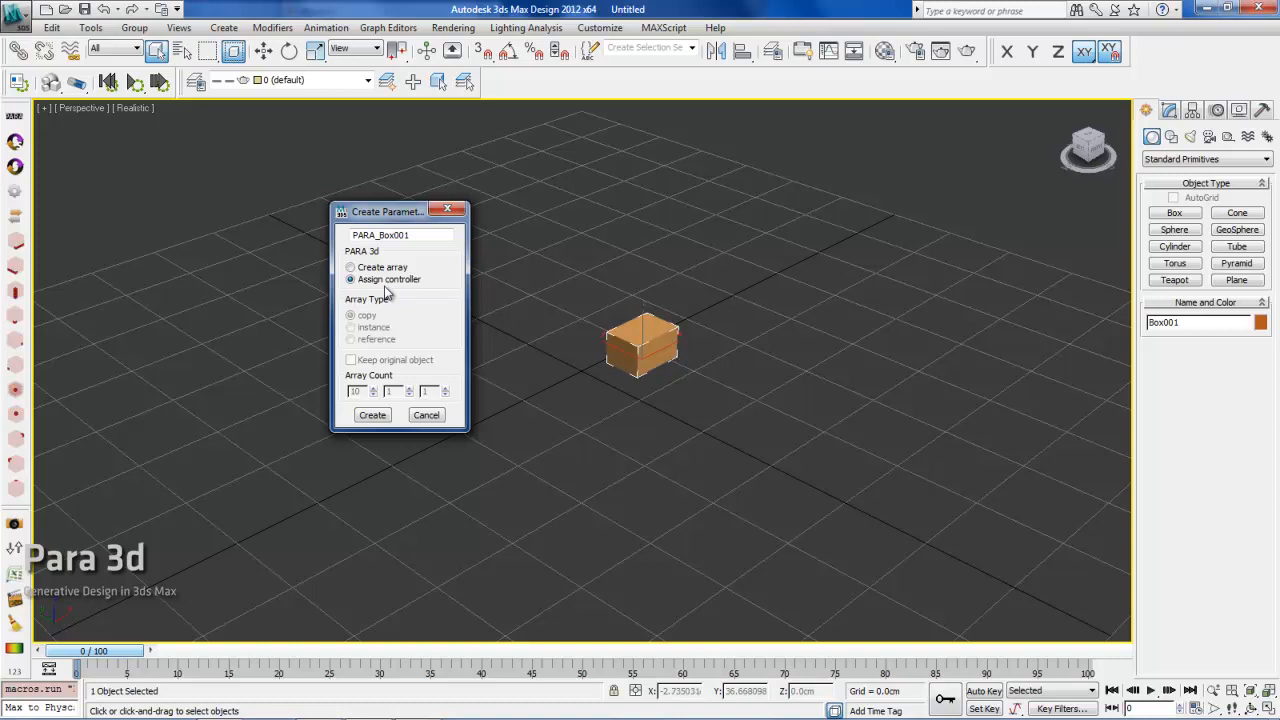
pyautogui.click(388, 28)
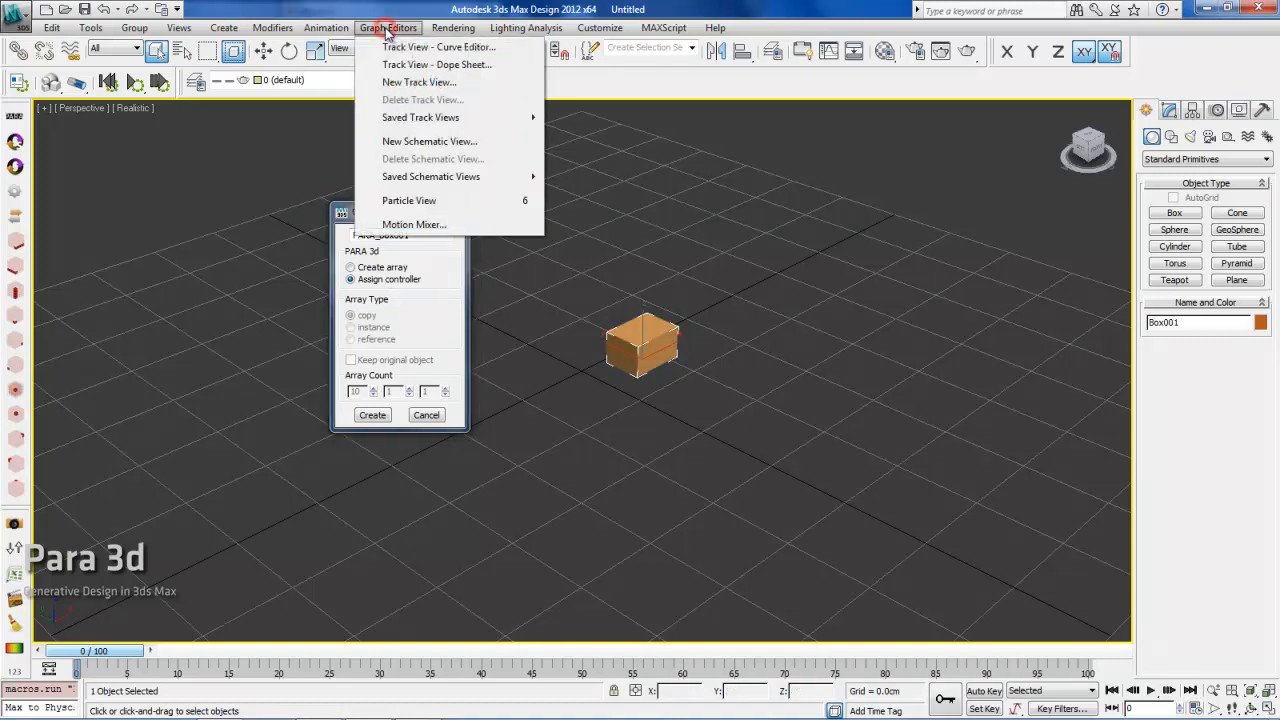
pyautogui.click(387, 28)
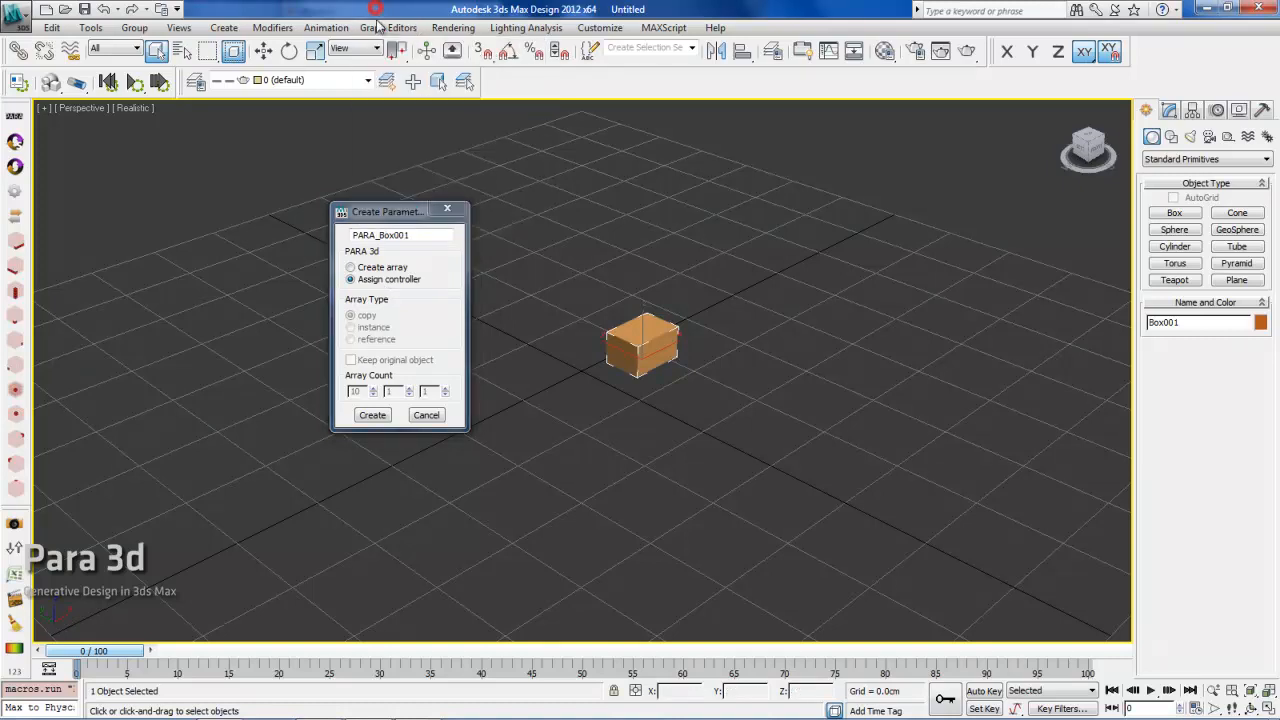
pyautogui.click(385, 269)
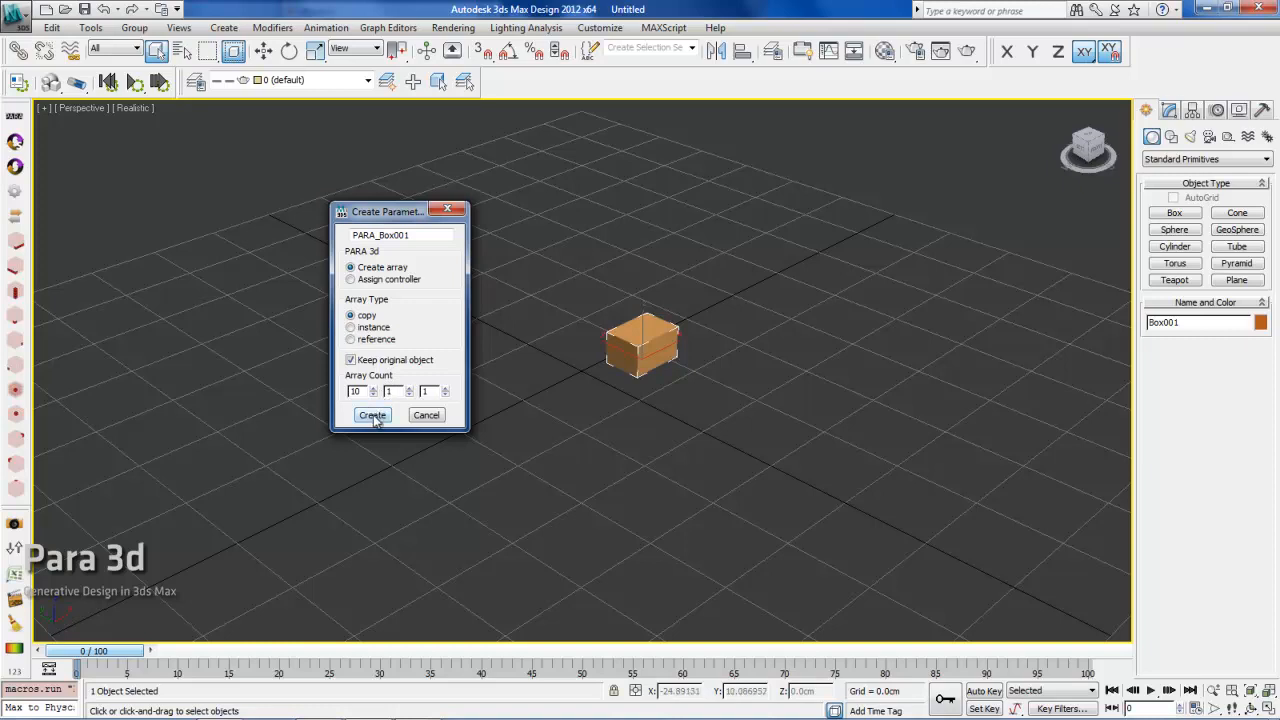
pyautogui.click(372, 415)
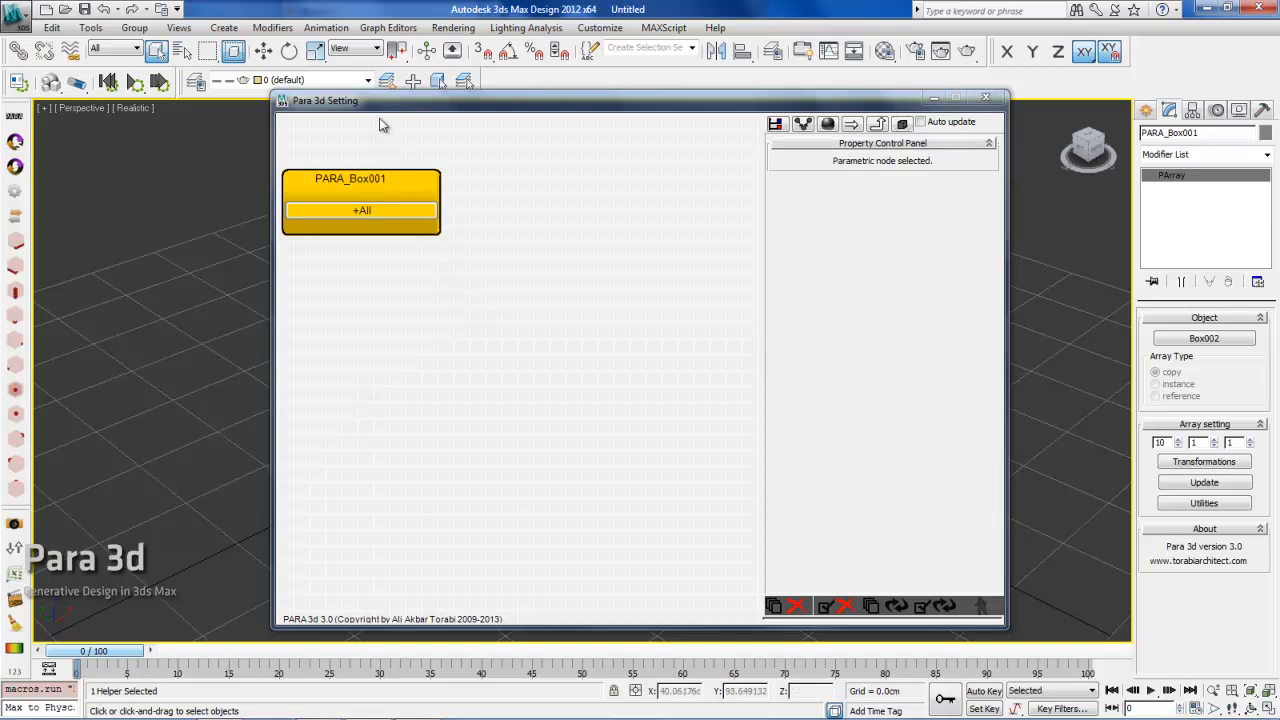
# - Expand the All group of the PARA_Box001 node in the Para 3d Setting window
pyautogui.moveTo(389, 106); pyautogui.dragTo(208, 116)
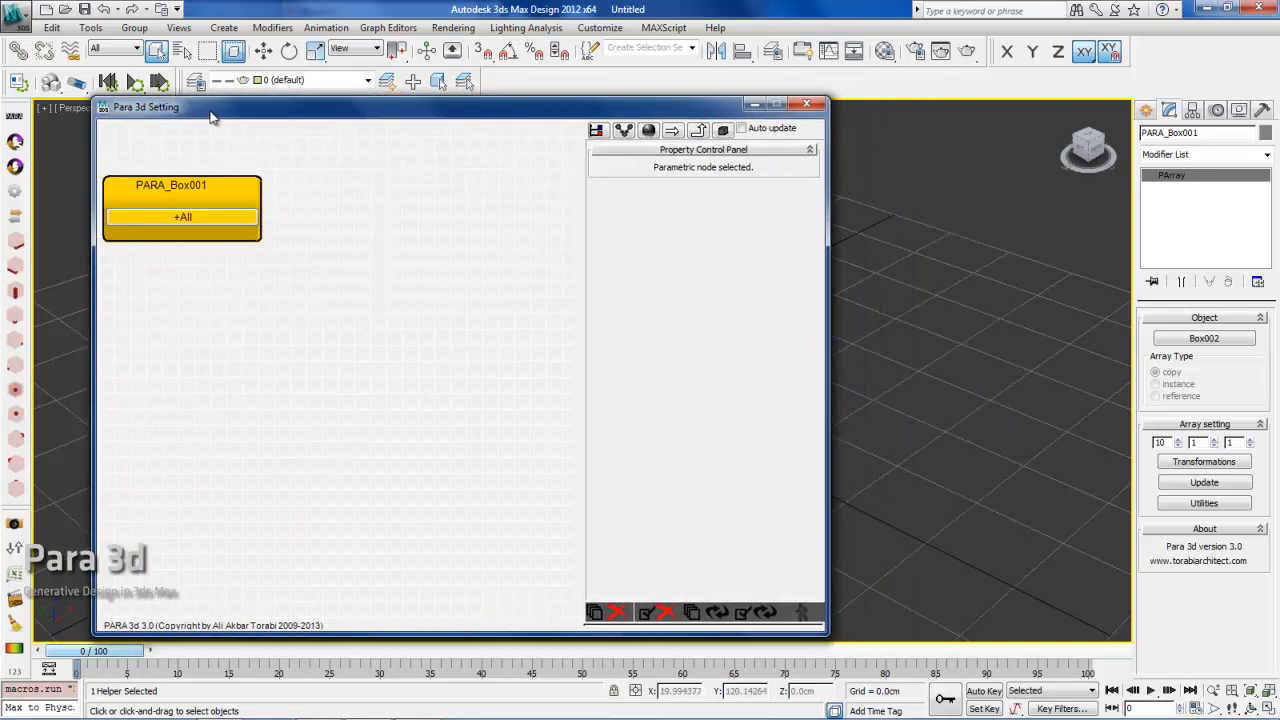
pyautogui.click(189, 219)
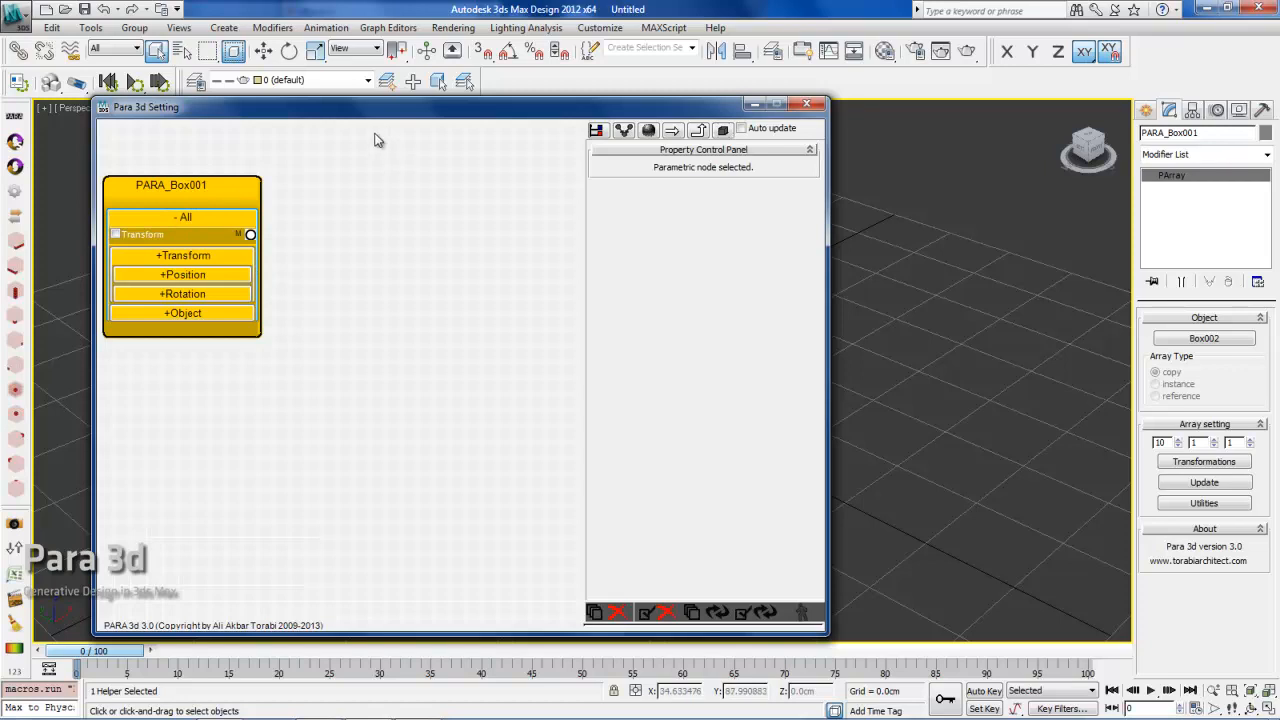
pyautogui.moveTo(373, 107)
pyautogui.mouseDown()
pyautogui.moveTo(374, 306)
pyautogui.moveTo(352, 116)
pyautogui.mouseUp()
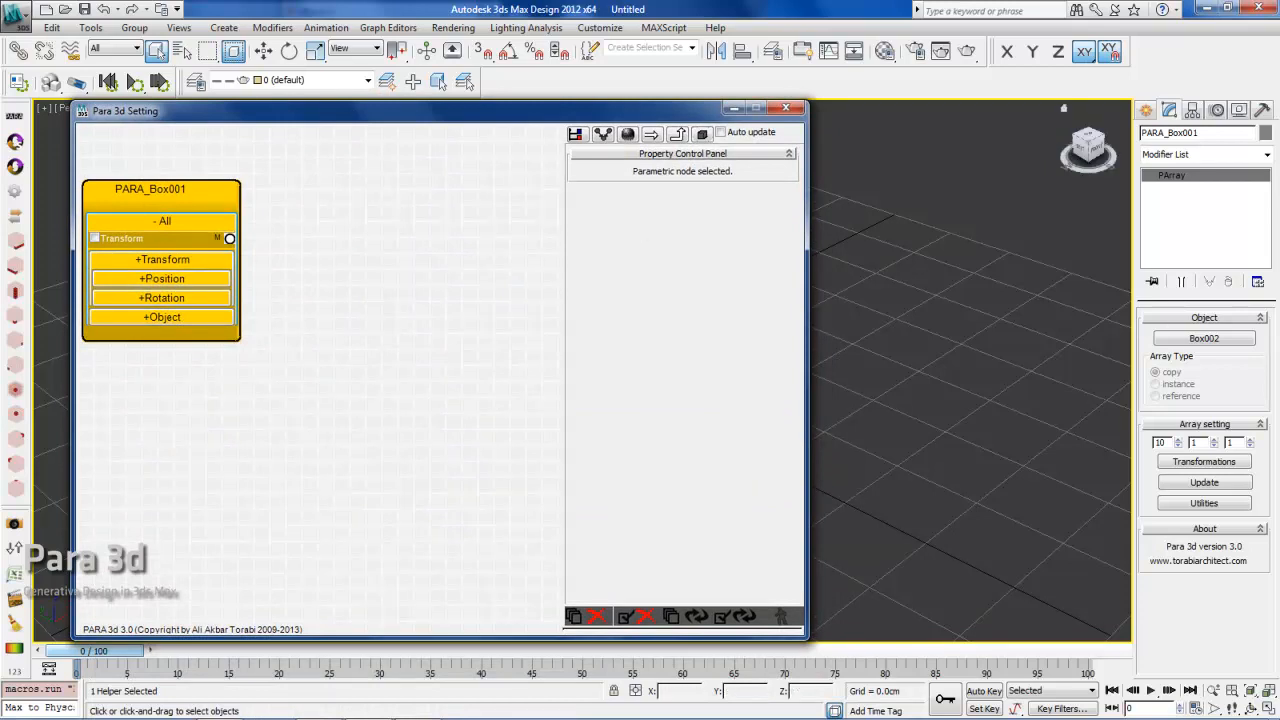
pyautogui.click(1160, 132)
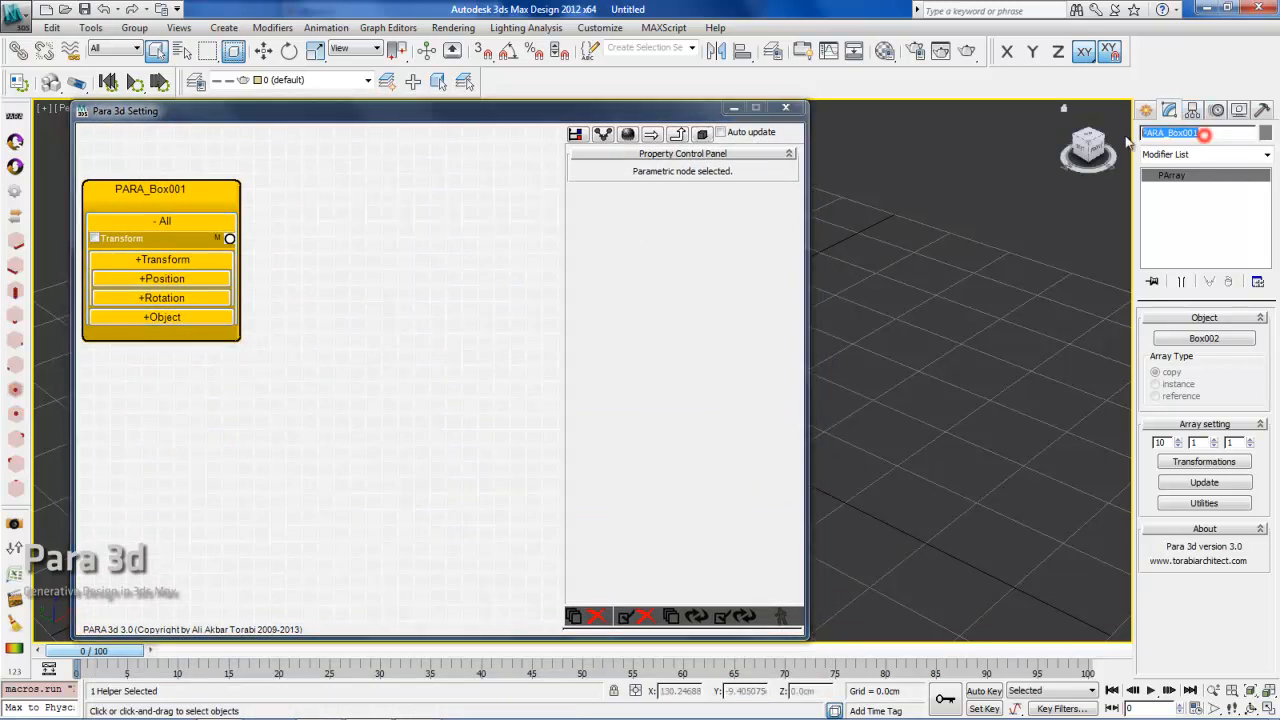
pyautogui.click(1170, 112)
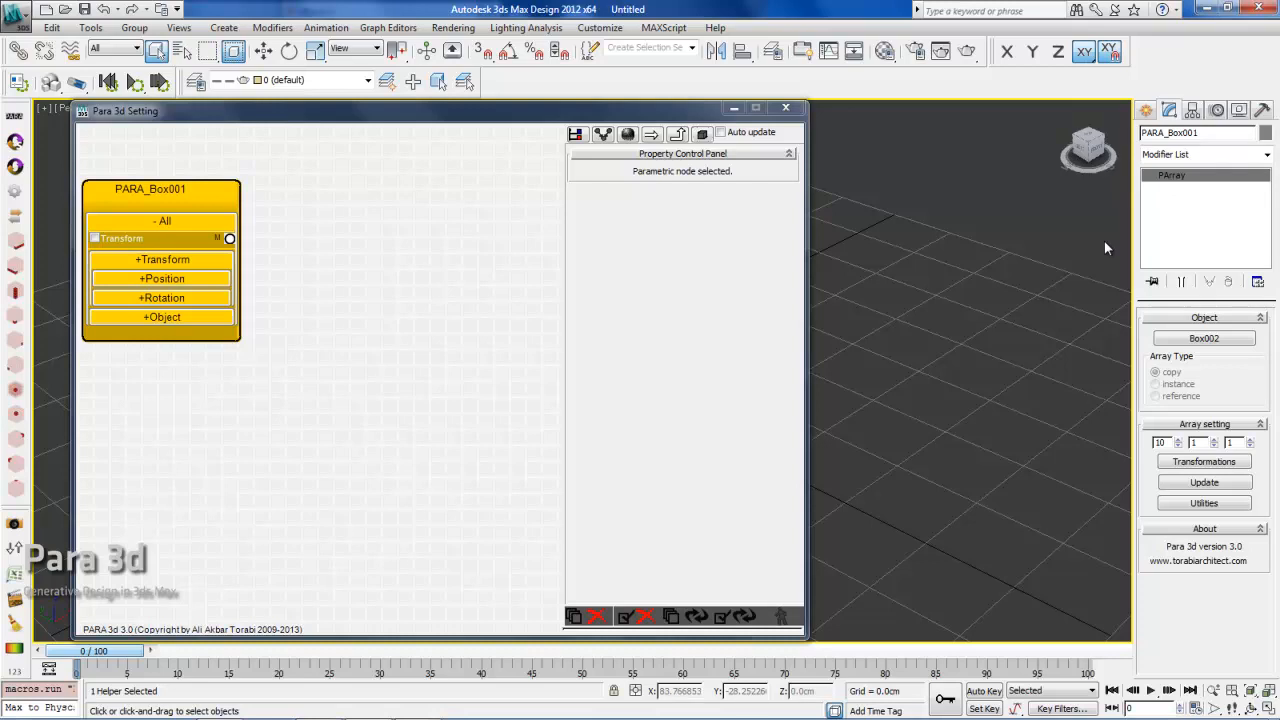
# - Move the Para 3d Setting window clear of the array and examine the copied boxes in the viewport
pyautogui.moveTo(501, 112); pyautogui.dragTo(586, 493)
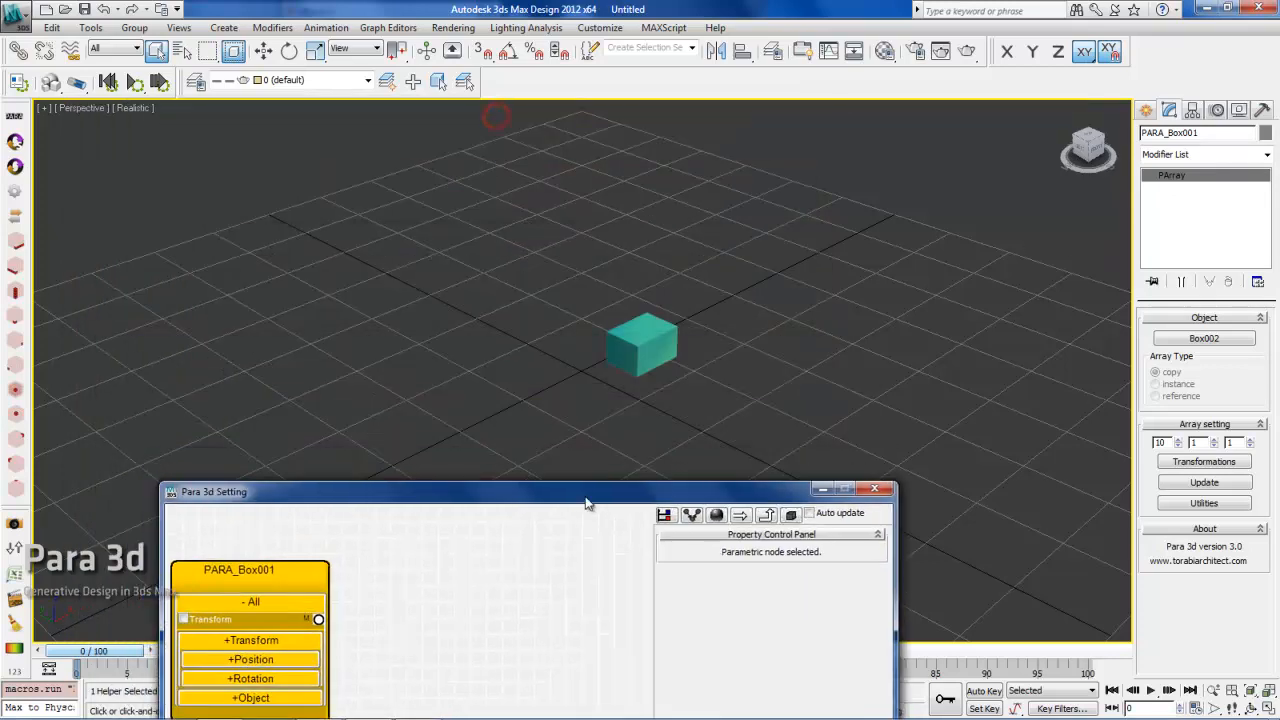
pyautogui.moveTo(592, 412); pyautogui.dragTo(588, 367, button='middle')
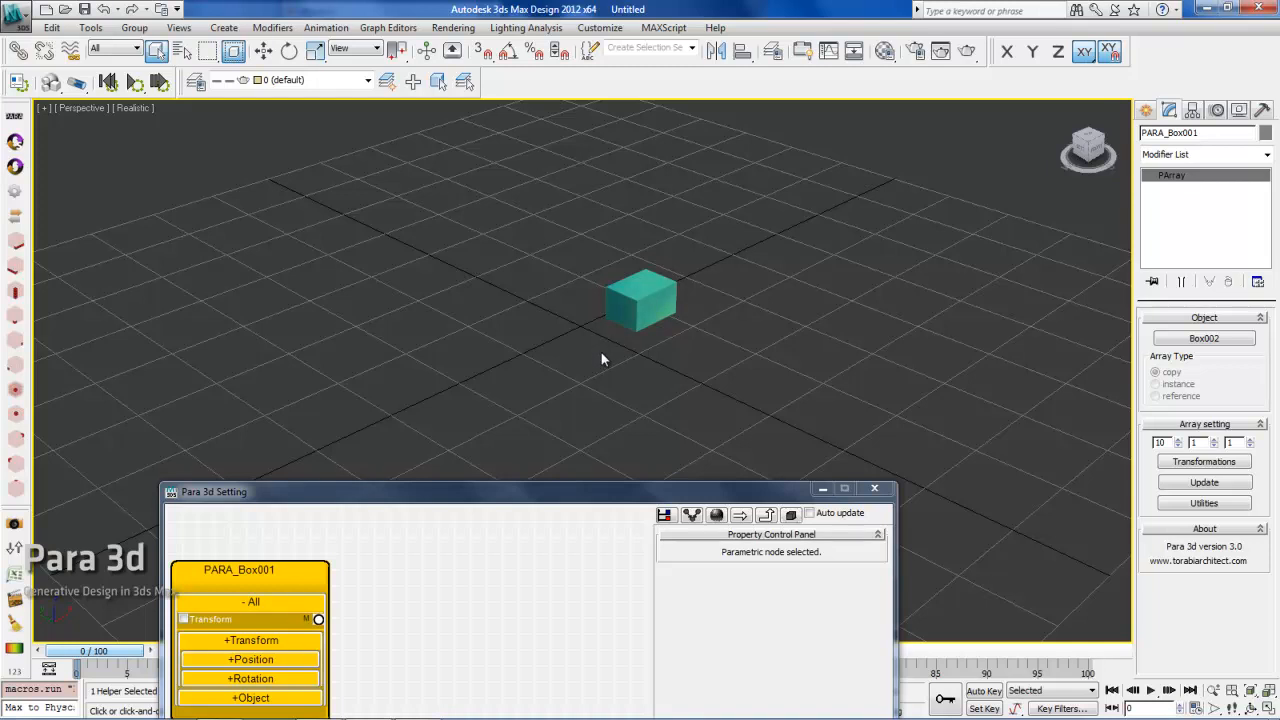
pyautogui.moveTo(512, 486)
pyautogui.mouseDown()
pyautogui.moveTo(515, 560)
pyautogui.moveTo(529, 472)
pyautogui.moveTo(525, 486)
pyautogui.mouseUp()
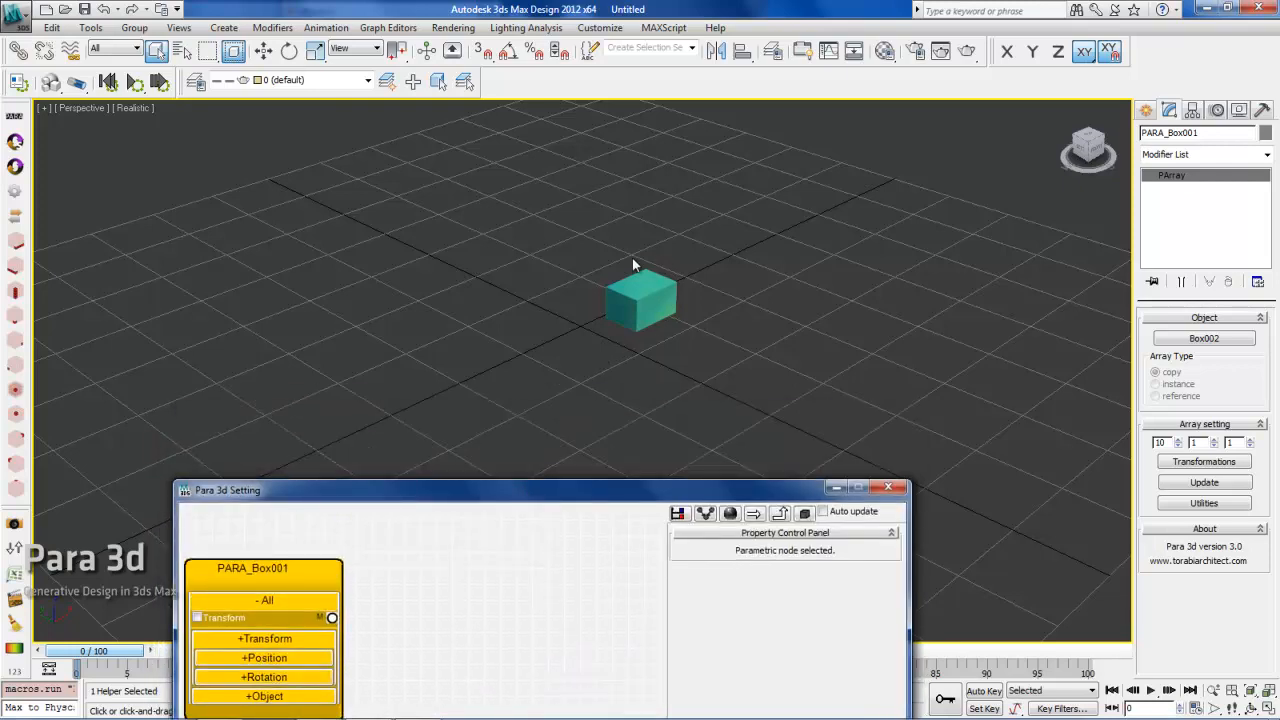
# - Unfreeze and unhide the Parametric Array layer
pyautogui.click(356, 82)
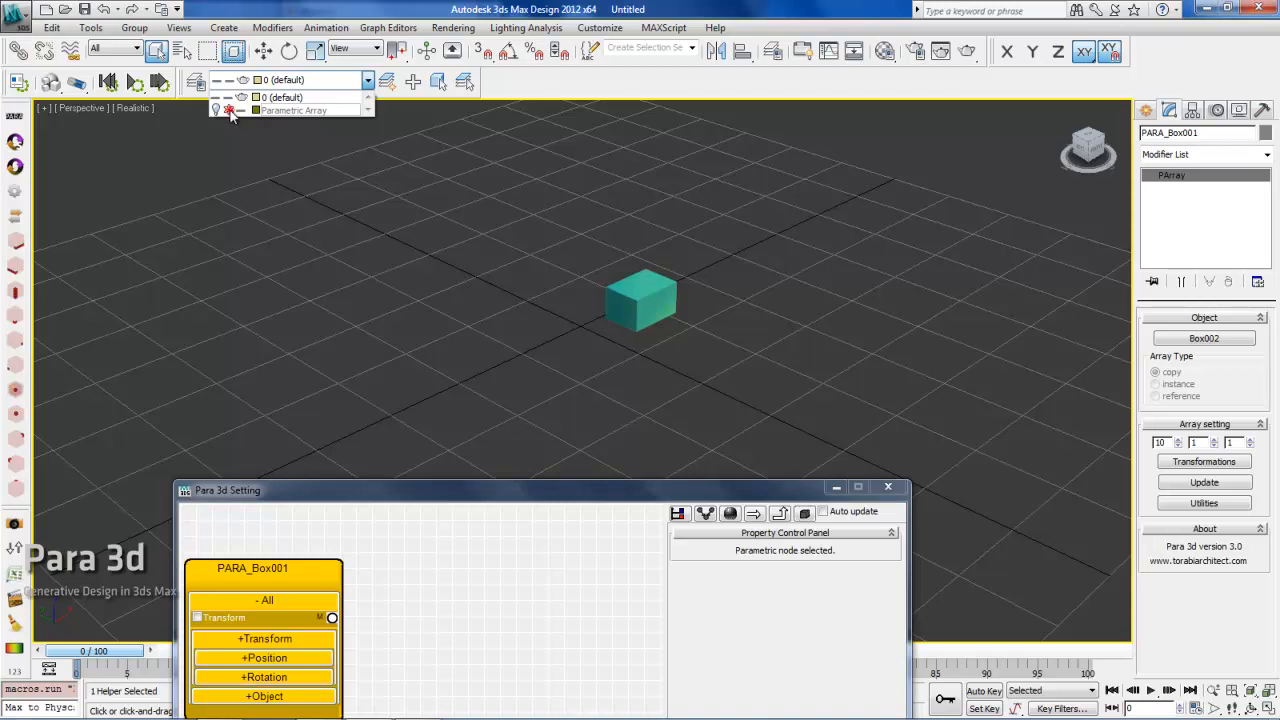
pyautogui.click(230, 109)
pyautogui.click(220, 109)
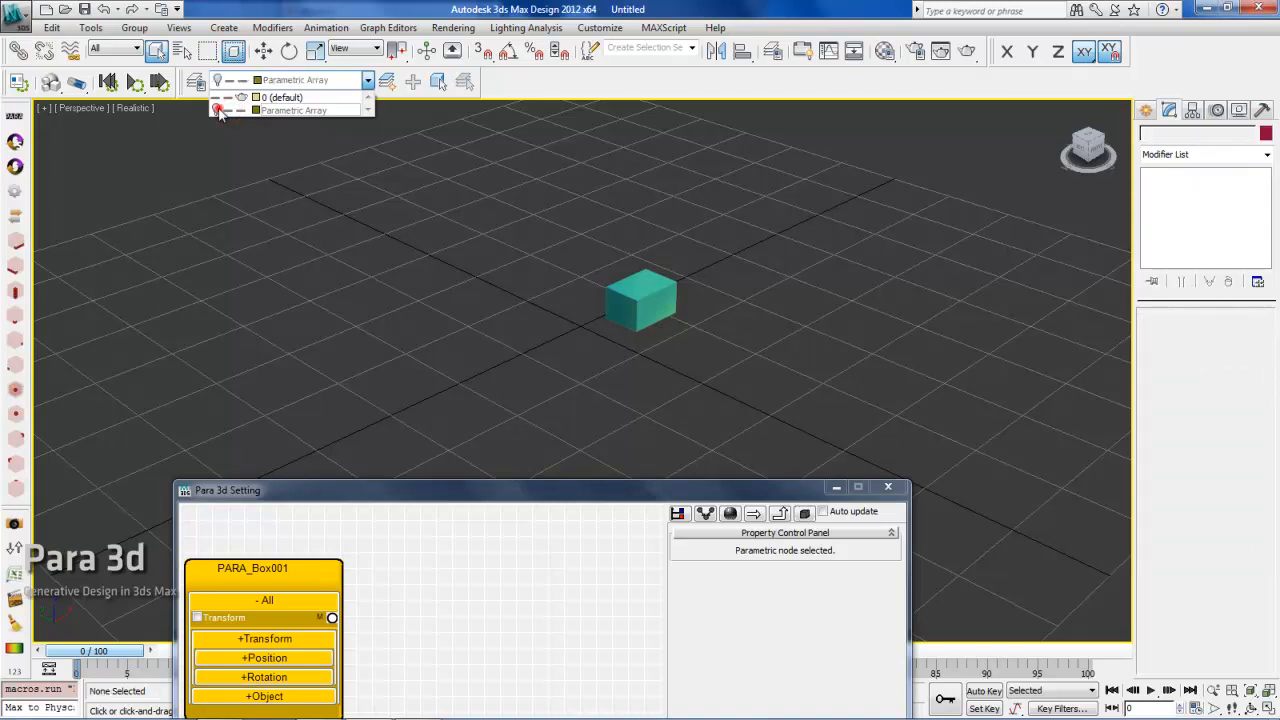
pyautogui.click(394, 237)
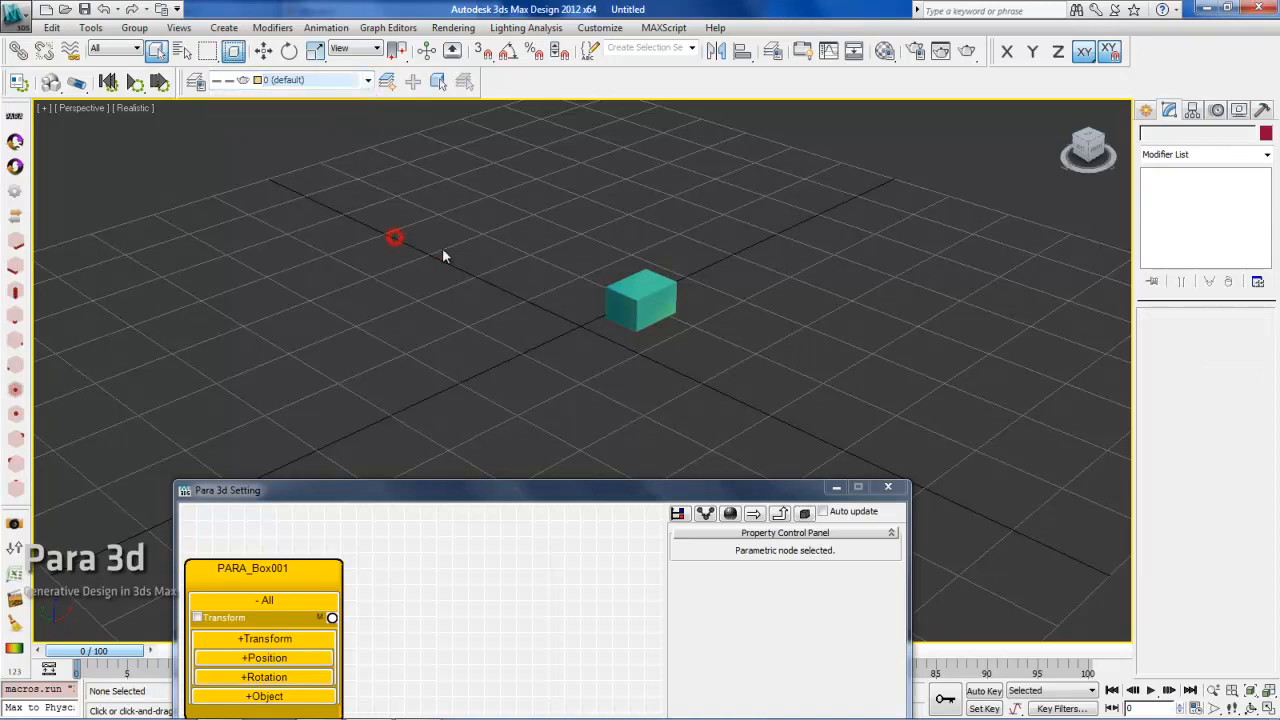
# - Select the PARA_Box001 helper by name from the scene and locate it in the Perspective viewport
pyautogui.click(186, 54)
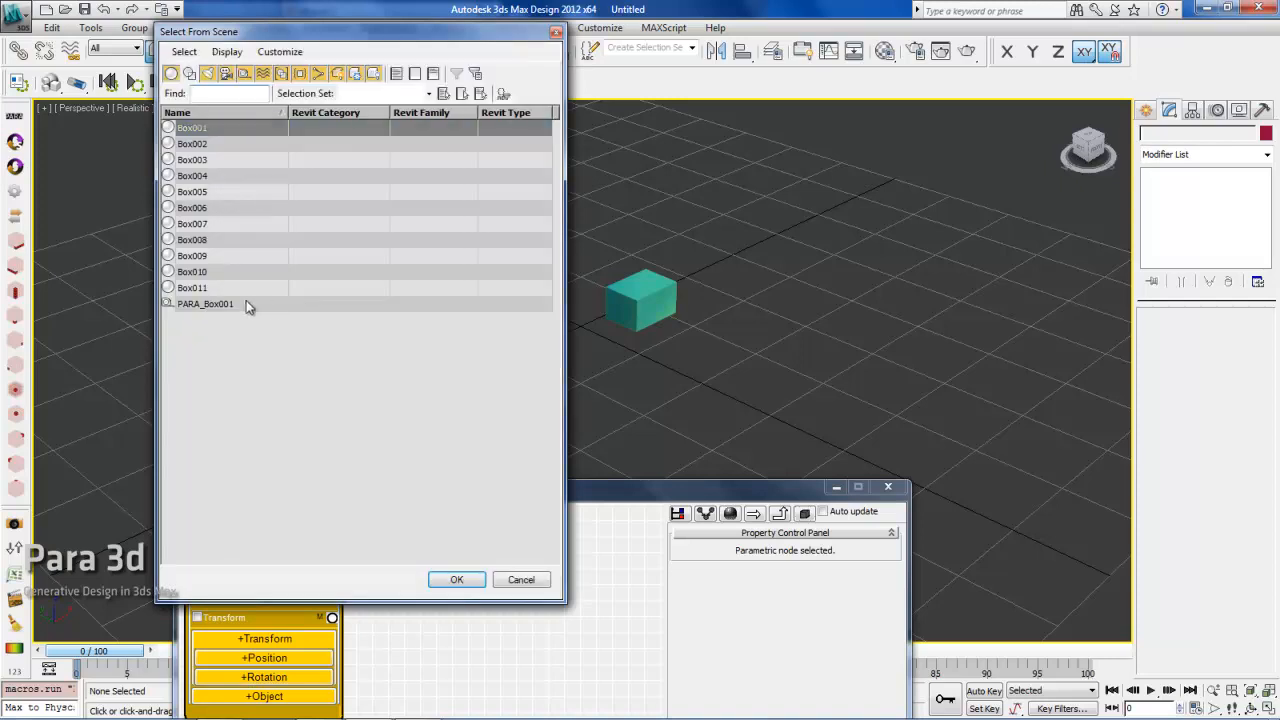
pyautogui.click(232, 304)
pyautogui.click(452, 580)
pyautogui.moveTo(633, 385)
pyautogui.mouseDown(button='middle')
pyautogui.moveTo(615, 382)
pyautogui.moveTo(623, 345)
pyautogui.moveTo(621, 366)
pyautogui.mouseUp(button='middle')
pyautogui.press('z')
pyautogui.scroll(-4, 609, 318)
pyautogui.moveTo(540, 352); pyautogui.dragTo(643, 384, button='middle')
pyautogui.scroll(1, 625, 360)
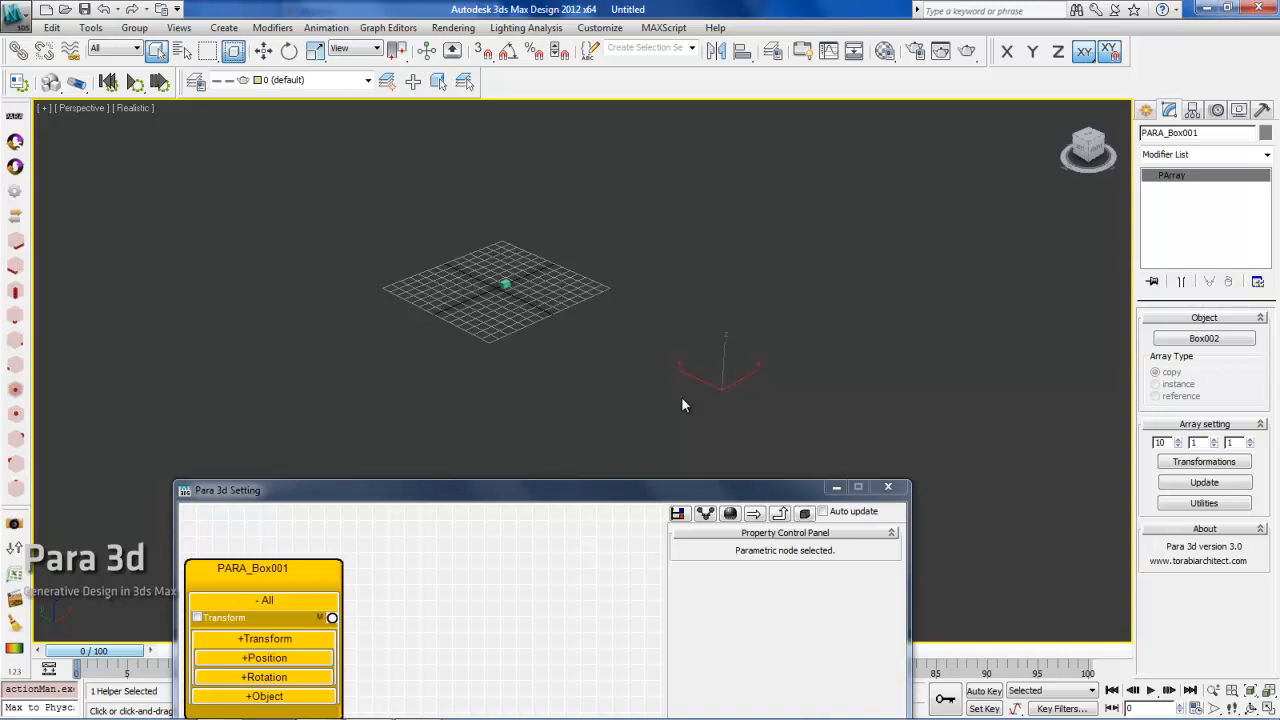
pyautogui.moveTo(682, 400); pyautogui.dragTo(749, 425, button='middle')
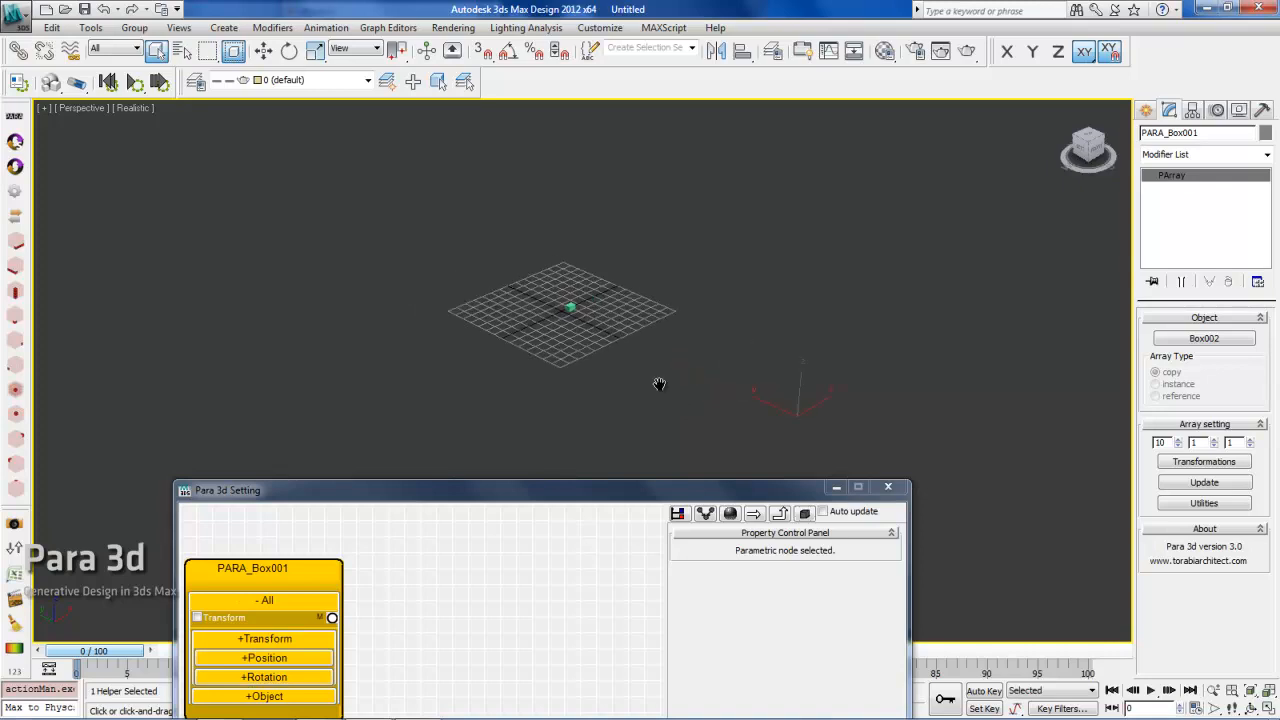
# - Hide and freeze the Parametric Array layer again
pyautogui.click(286, 85)
pyautogui.click(216, 111)
pyautogui.click(225, 110)
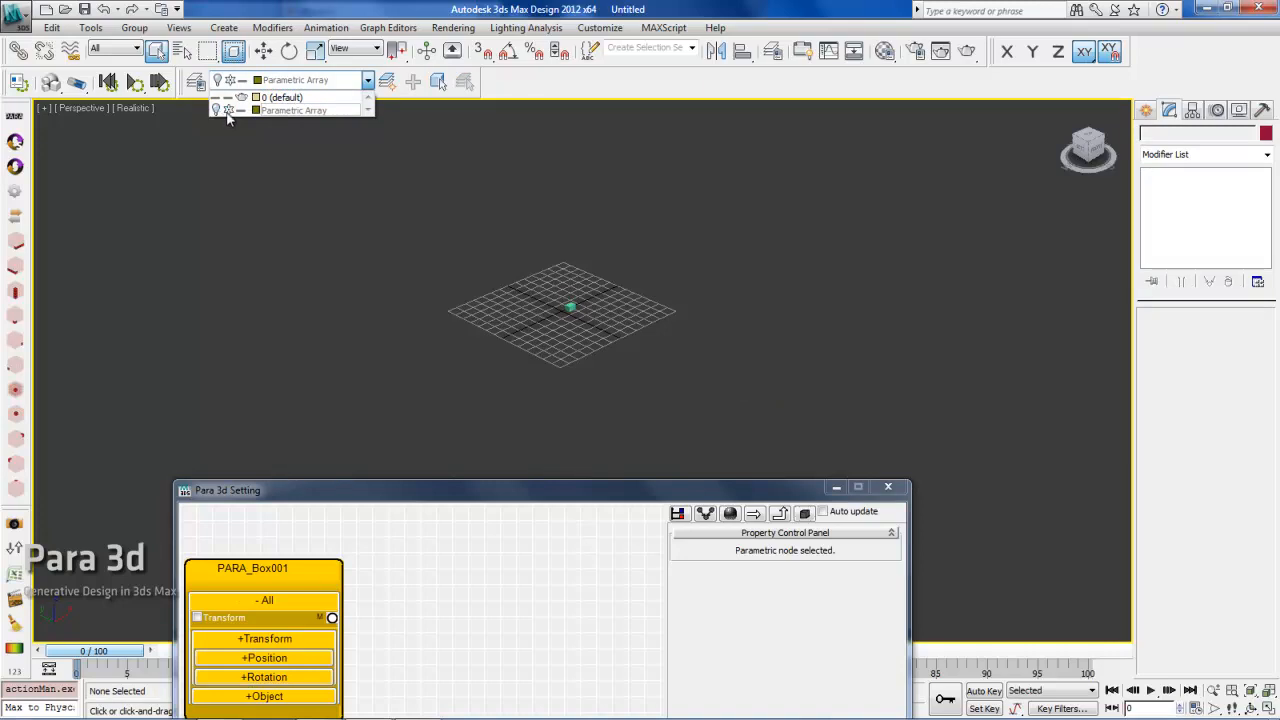
pyautogui.click(580, 338)
# - Bring the Para 3d Setting window back over the viewport and select the array's scene object through its PARA_Box001 node
pyautogui.scroll(5, 580, 337)
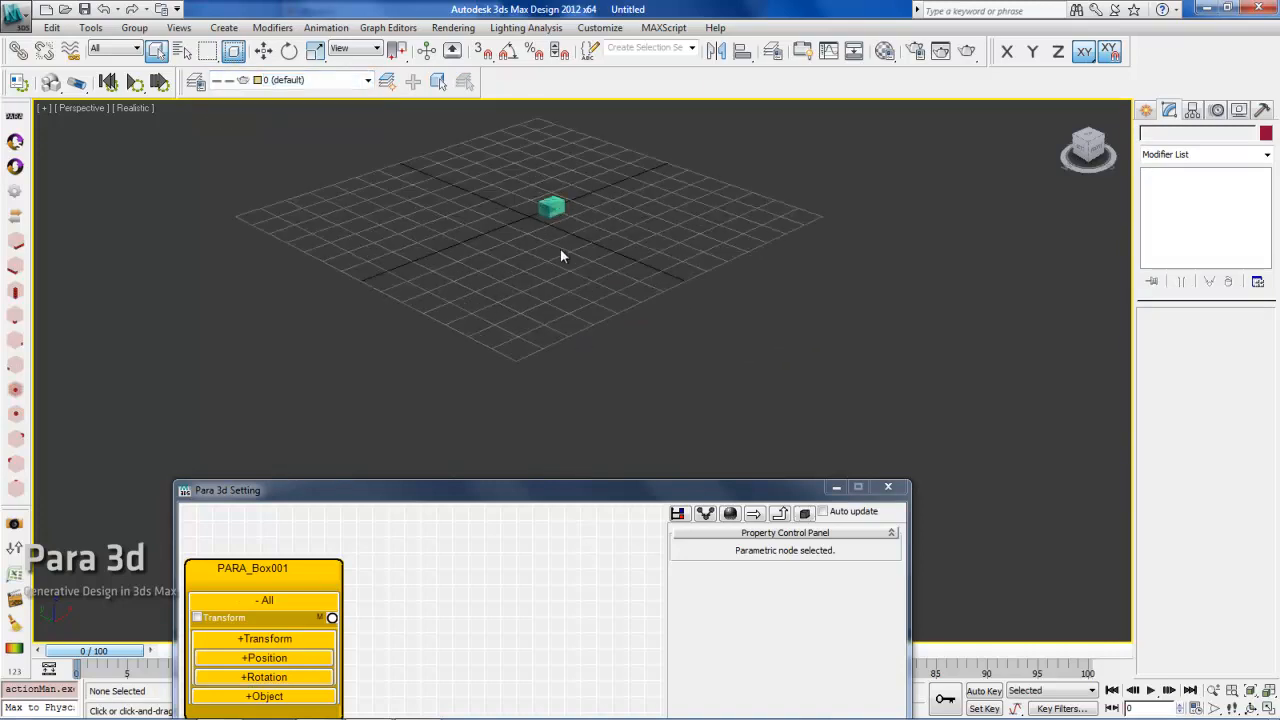
pyautogui.scroll(-2, 566, 266)
pyautogui.moveTo(493, 488); pyautogui.dragTo(475, 449)
pyautogui.scroll(-3, 509, 317)
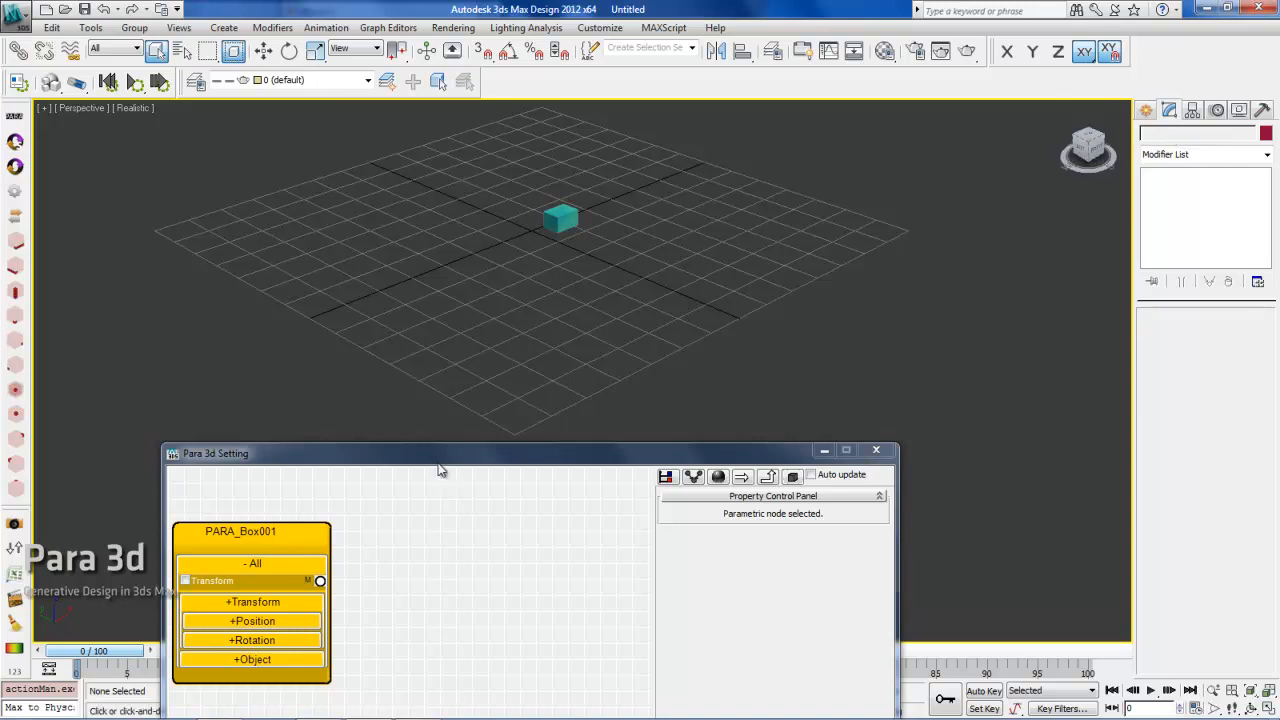
pyautogui.moveTo(438, 459); pyautogui.dragTo(364, 114)
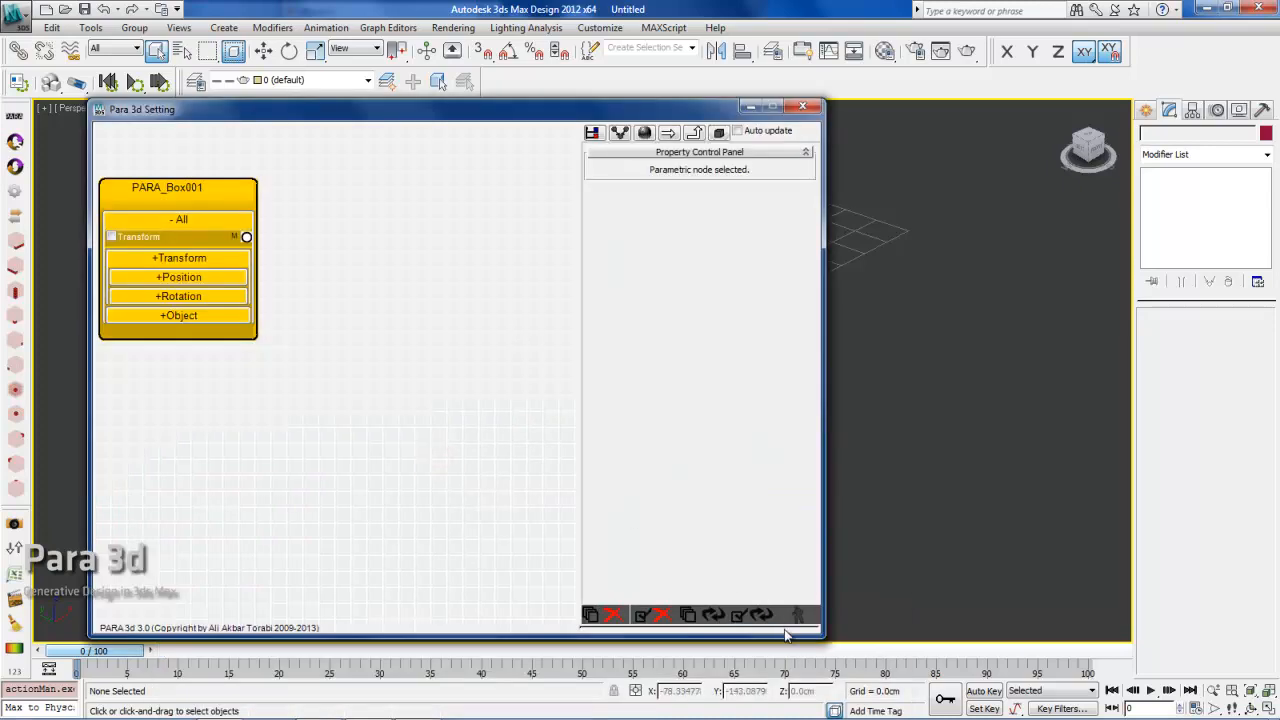
pyautogui.click(329, 309)
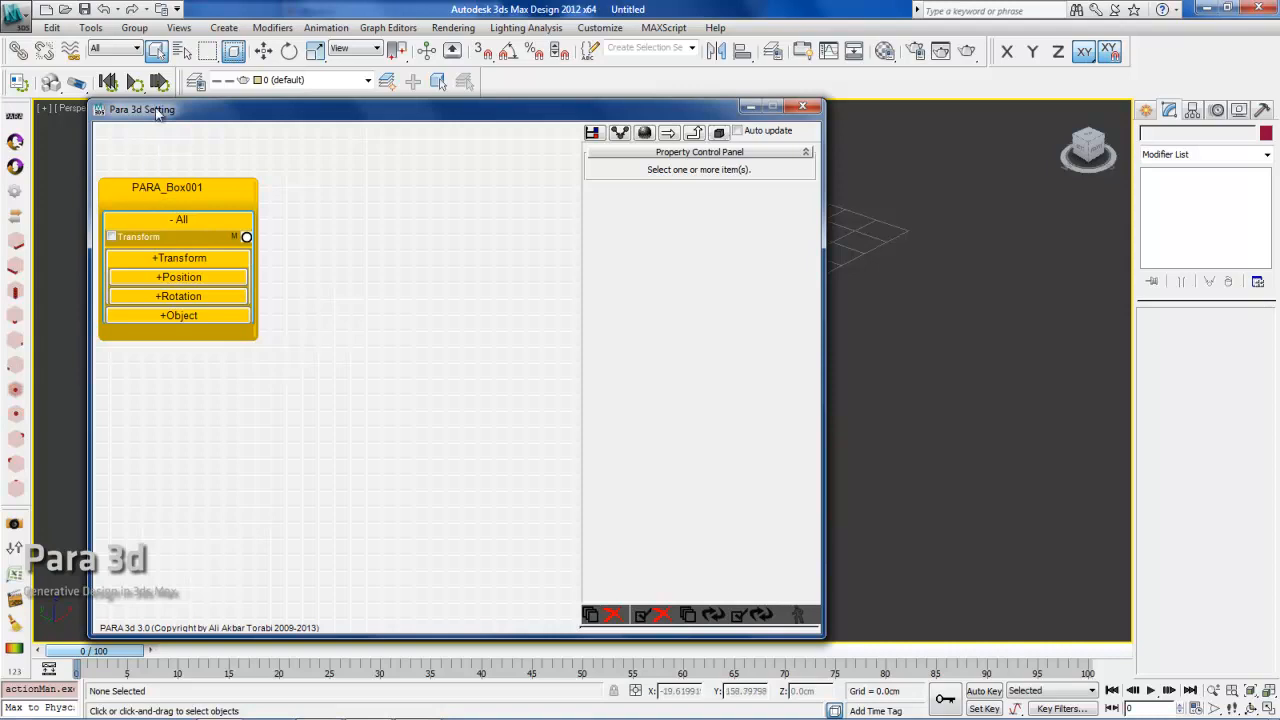
pyautogui.click(168, 196)
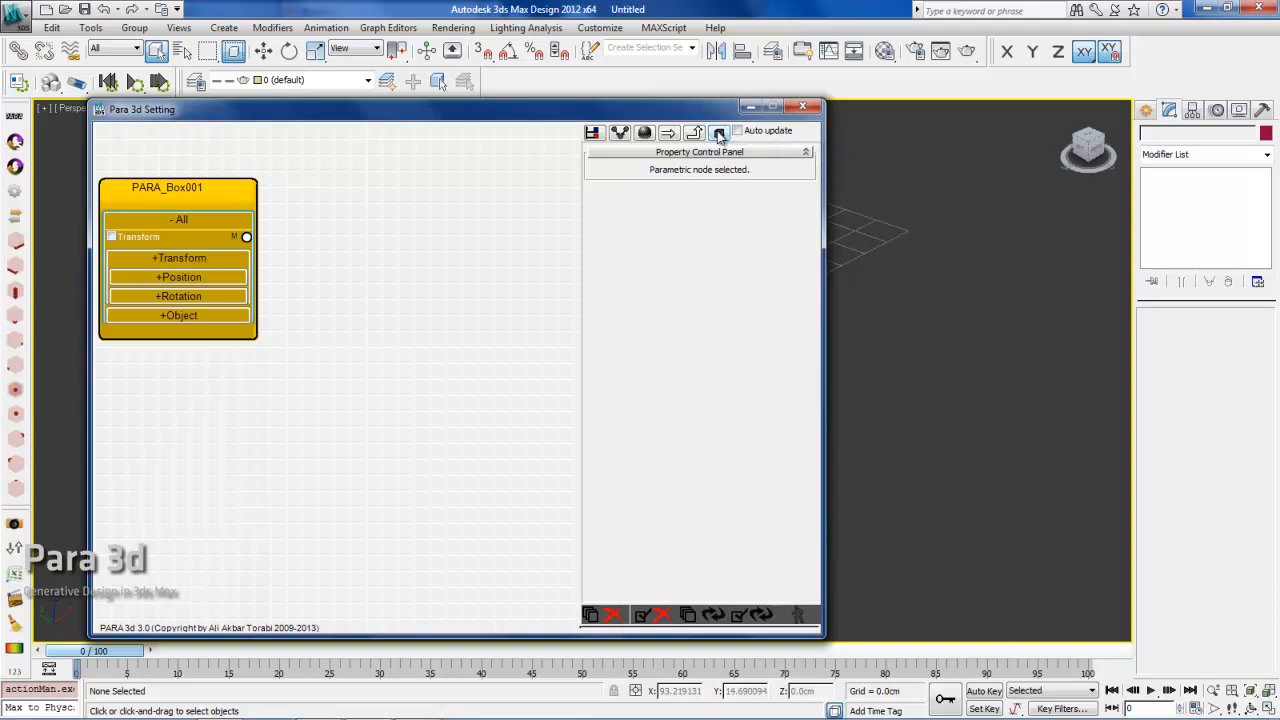
pyautogui.click(718, 134)
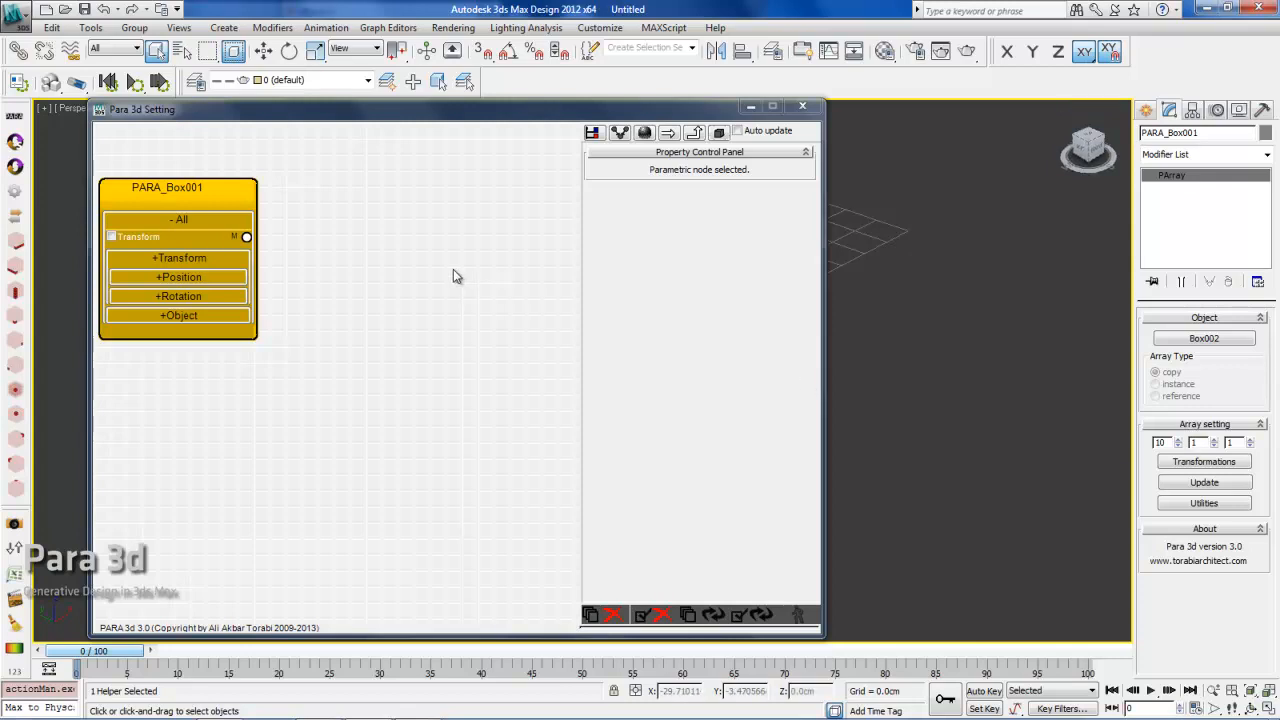
# - Uncover the stacked array boxes and move two of them off the stack, one along X and one along Y
pyautogui.moveTo(390, 109); pyautogui.dragTo(534, 350)
pyautogui.scroll(1, 562, 294)
pyautogui.moveTo(539, 249); pyautogui.dragTo(530, 299, button='middle')
pyautogui.scroll(1, 540, 274)
pyautogui.scroll(1, 537, 292)
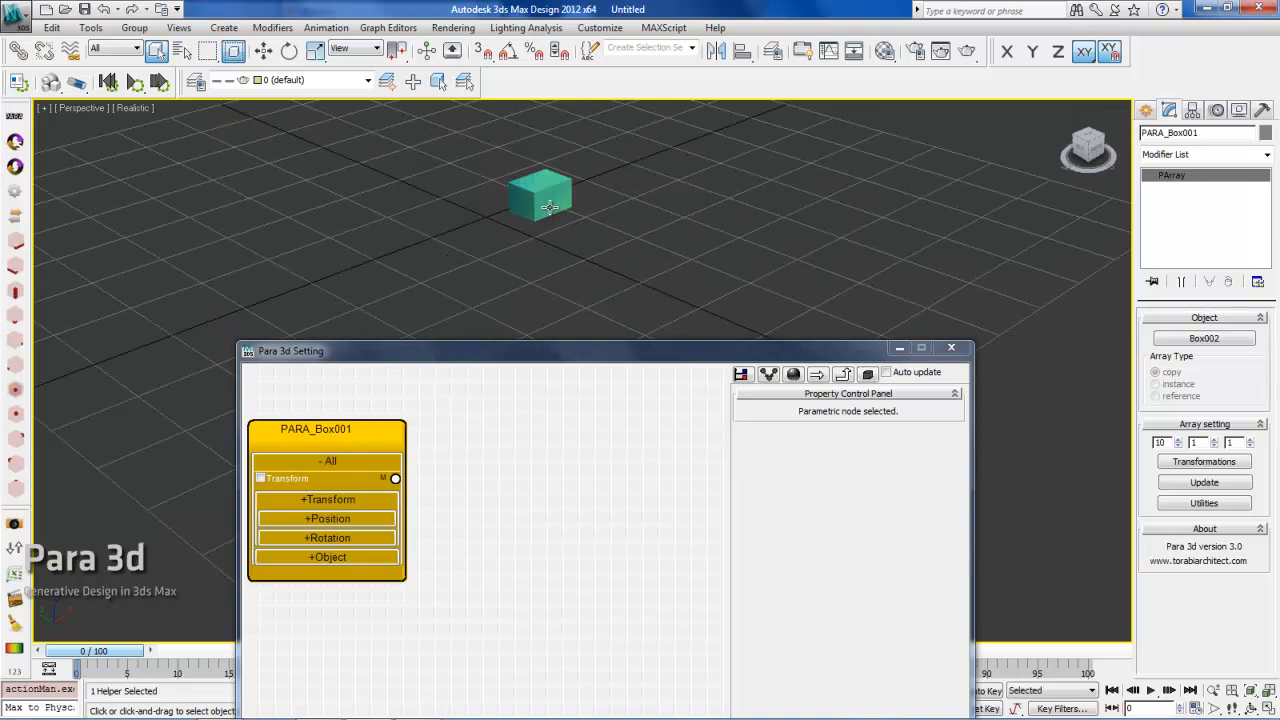
pyautogui.doubleClick(1160, 442)
pyautogui.click(550, 215)
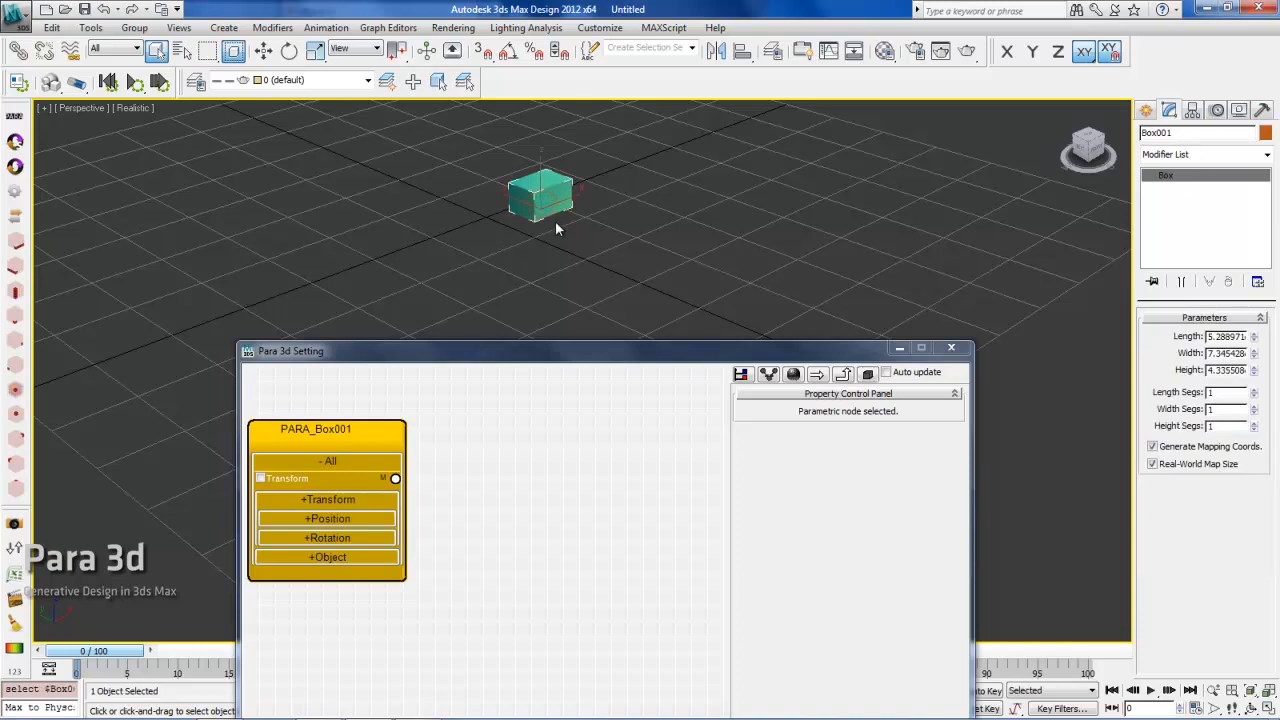
pyautogui.click(264, 52)
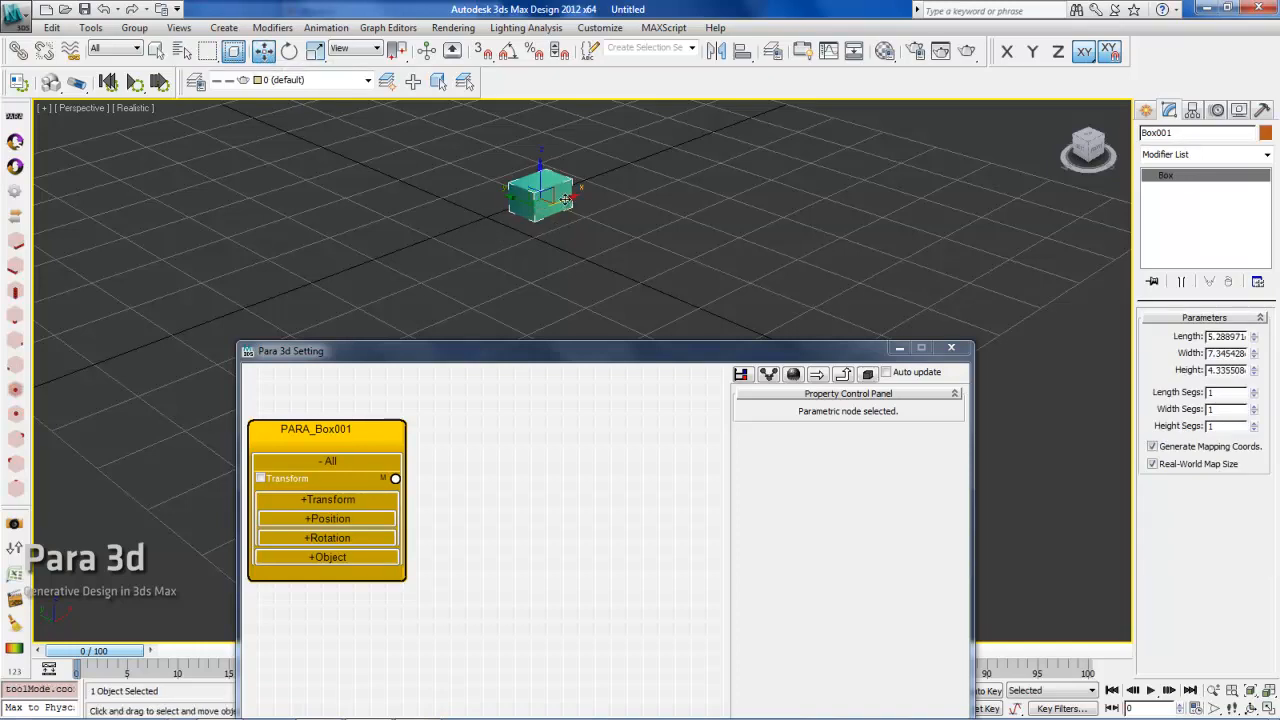
pyautogui.moveTo(564, 198); pyautogui.dragTo(432, 243)
pyautogui.click(531, 207)
pyautogui.moveTo(516, 197); pyautogui.dragTo(591, 227)
# - Move three more boxes out of the stack, one along Y and two along X
pyautogui.click(524, 192)
pyautogui.moveTo(510, 199); pyautogui.dragTo(427, 168)
pyautogui.click(544, 198)
pyautogui.moveTo(558, 199); pyautogui.dragTo(664, 157)
pyautogui.click(550, 196)
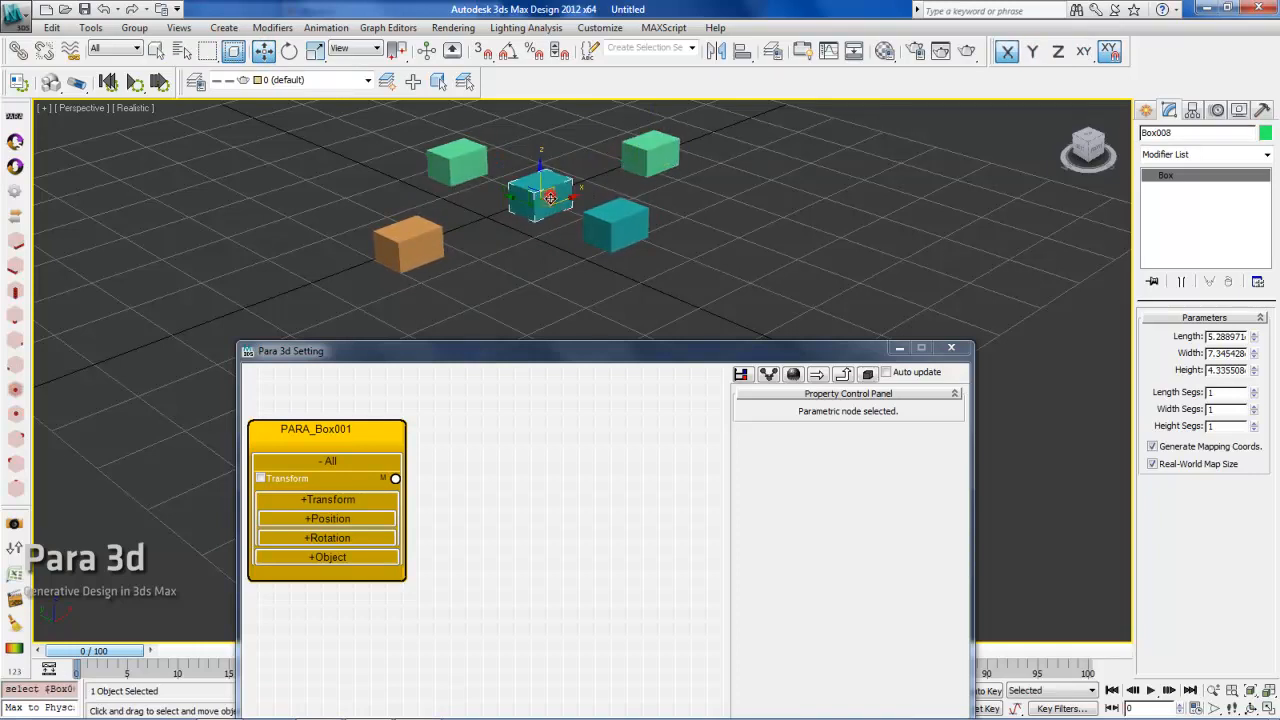
pyautogui.moveTo(552, 196); pyautogui.dragTo(716, 141)
# - Spread the remaining stacked boxes apart along the X and Y axes so that each box stands separately
pyautogui.moveTo(581, 248); pyautogui.dragTo(581, 260, button='middle')
pyautogui.click(528, 218)
pyautogui.moveTo(555, 216); pyautogui.dragTo(546, 238, button='middle')
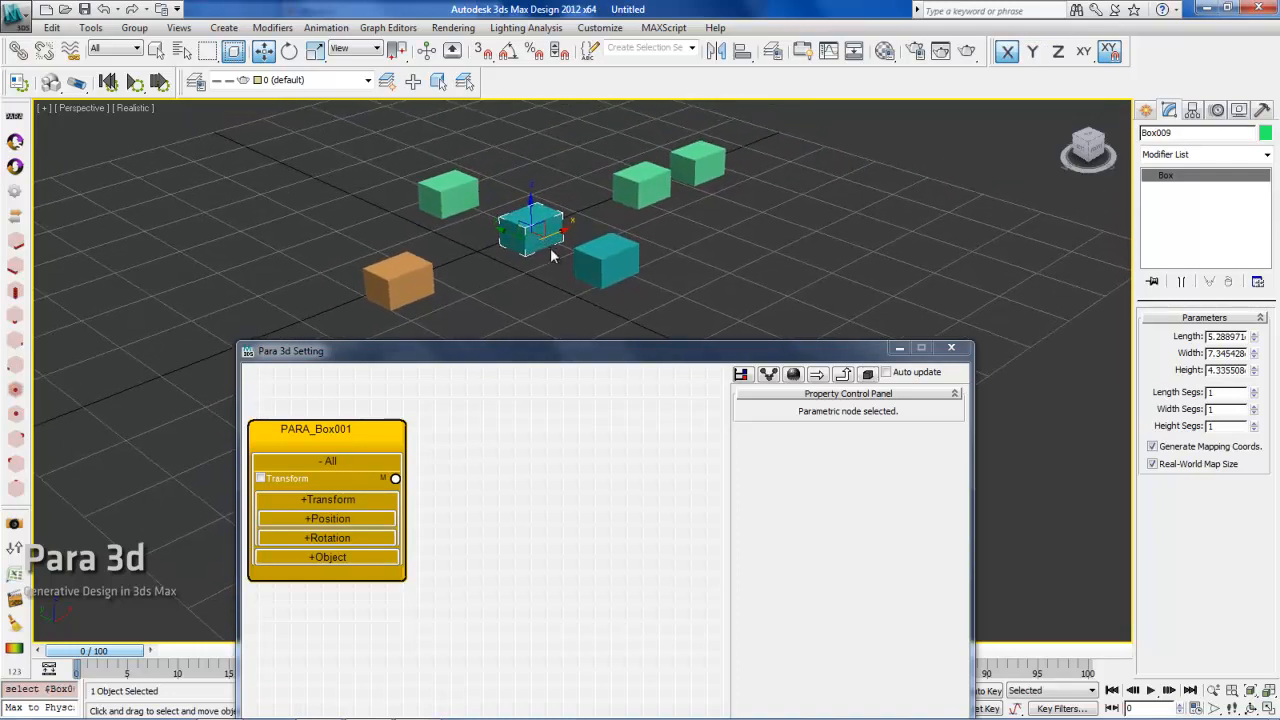
pyautogui.keyDown('shift'); pyautogui.moveTo(560, 232); pyautogui.dragTo(806, 150); pyautogui.keyUp('shift')
pyautogui.click(533, 224)
pyautogui.moveTo(547, 232); pyautogui.dragTo(614, 205)
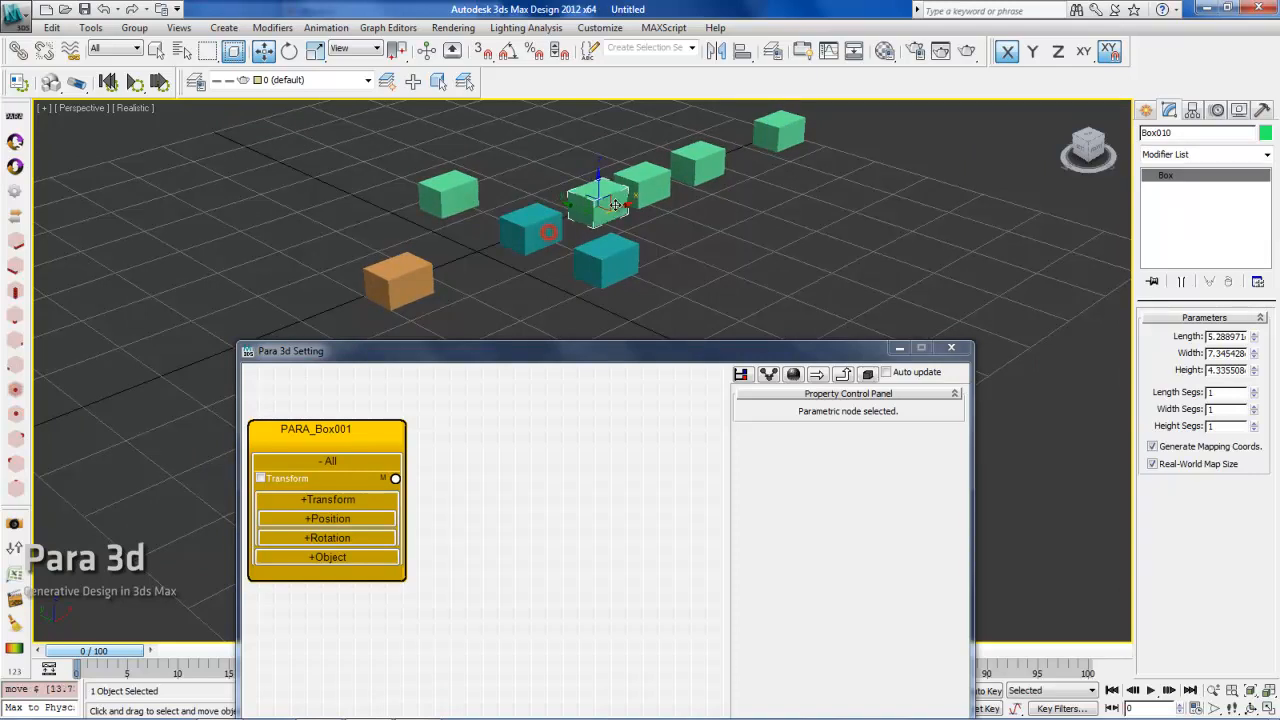
pyautogui.click(539, 247)
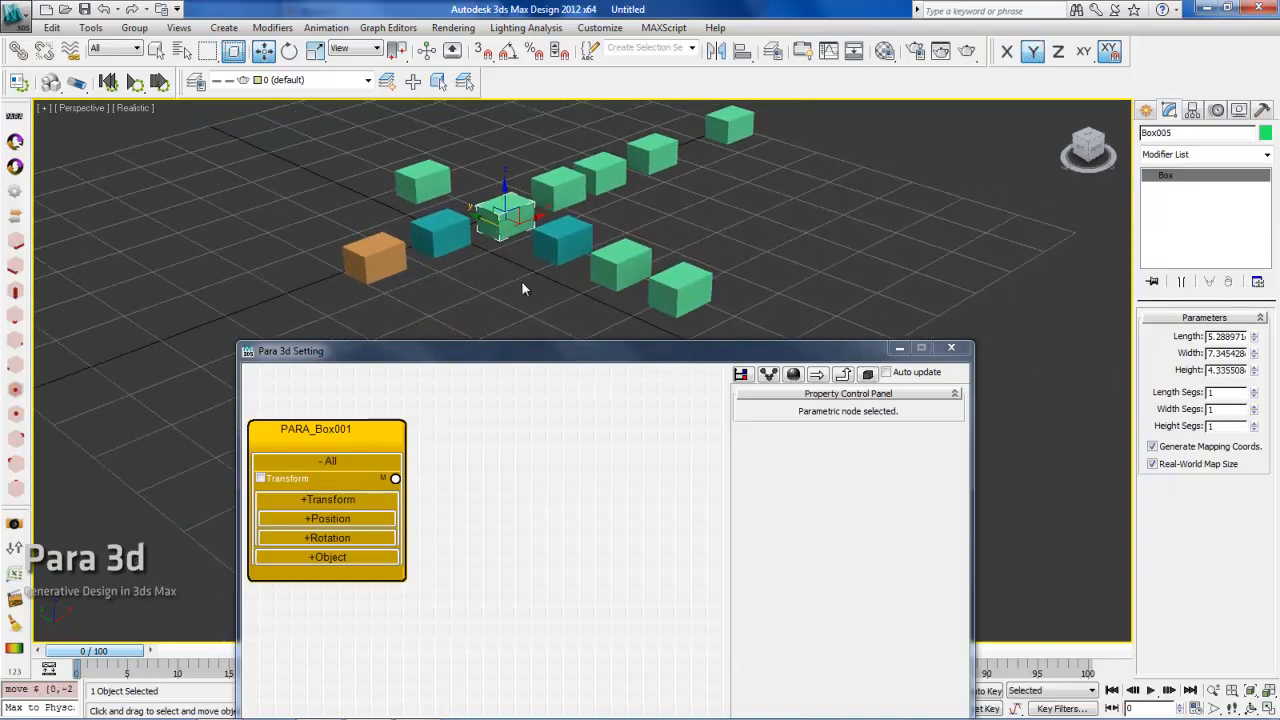
pyautogui.scroll(-4, 516, 268)
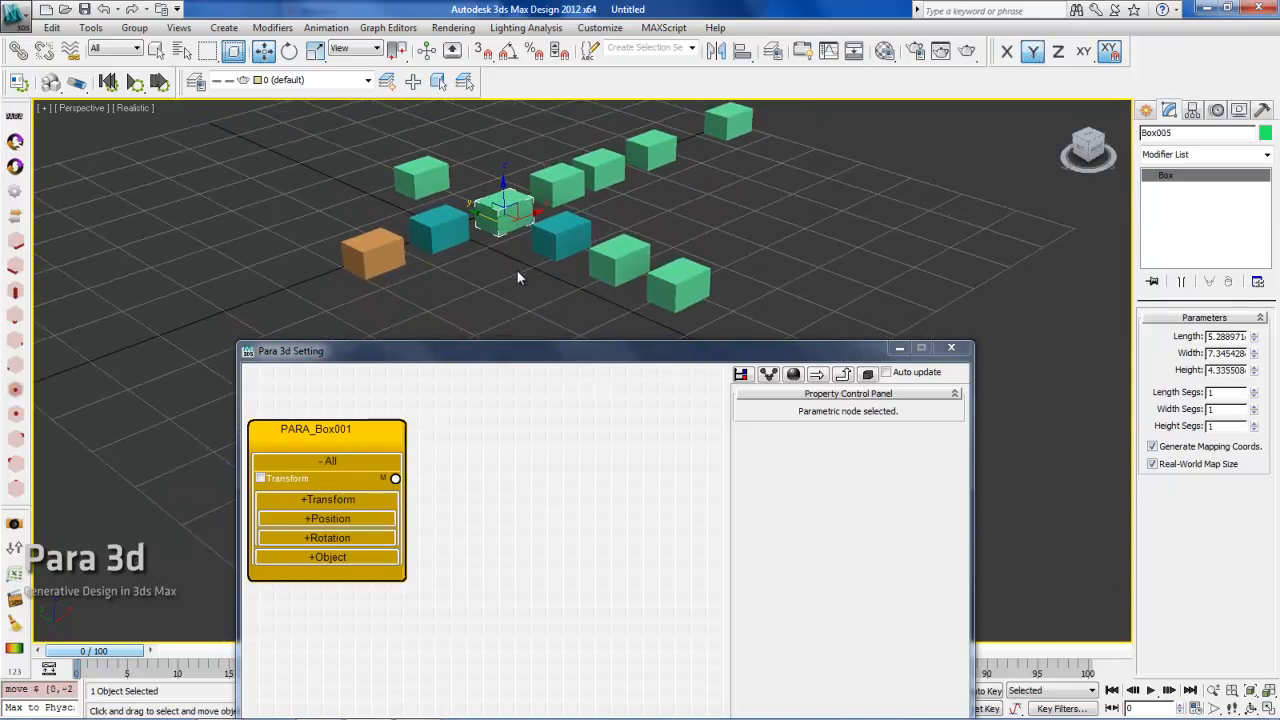
pyautogui.scroll(2, 459, 273)
pyautogui.moveTo(478, 297); pyautogui.dragTo(467, 280, button='middle')
# - Select all the spread boxes together to check their count, and clear the selection
pyautogui.click(660, 165)
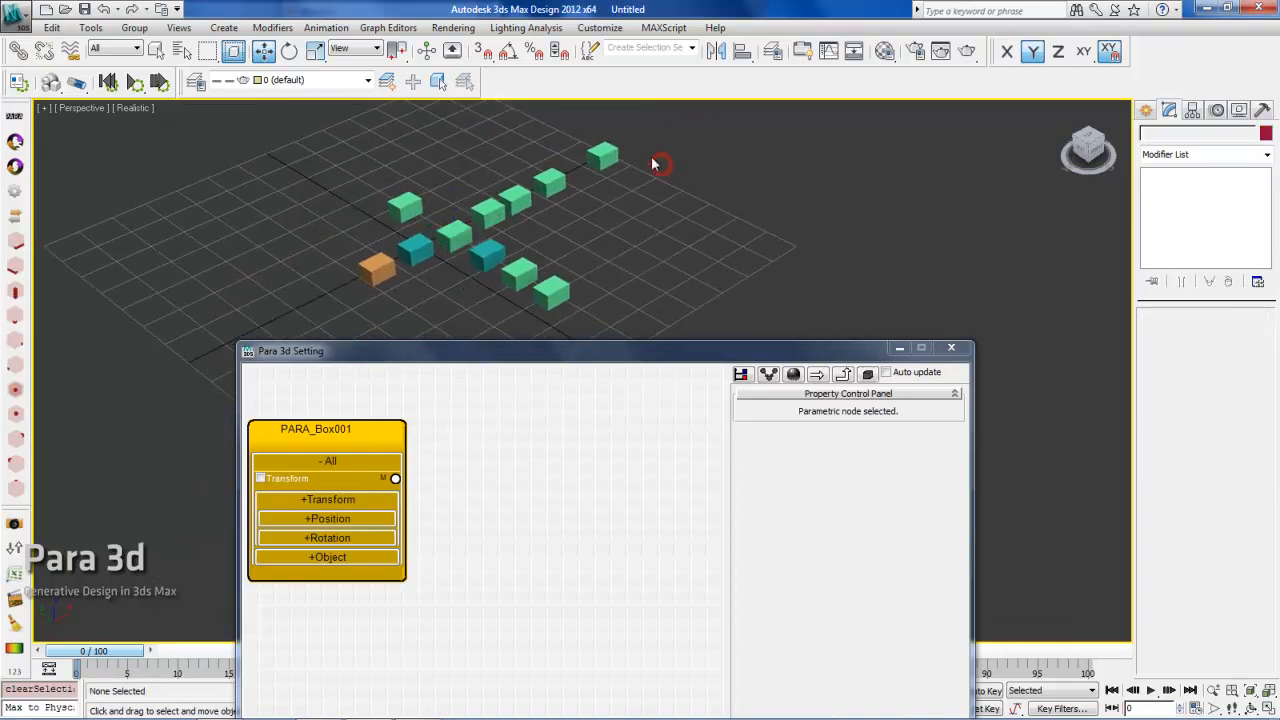
pyautogui.moveTo(449, 300); pyautogui.dragTo(312, 342)
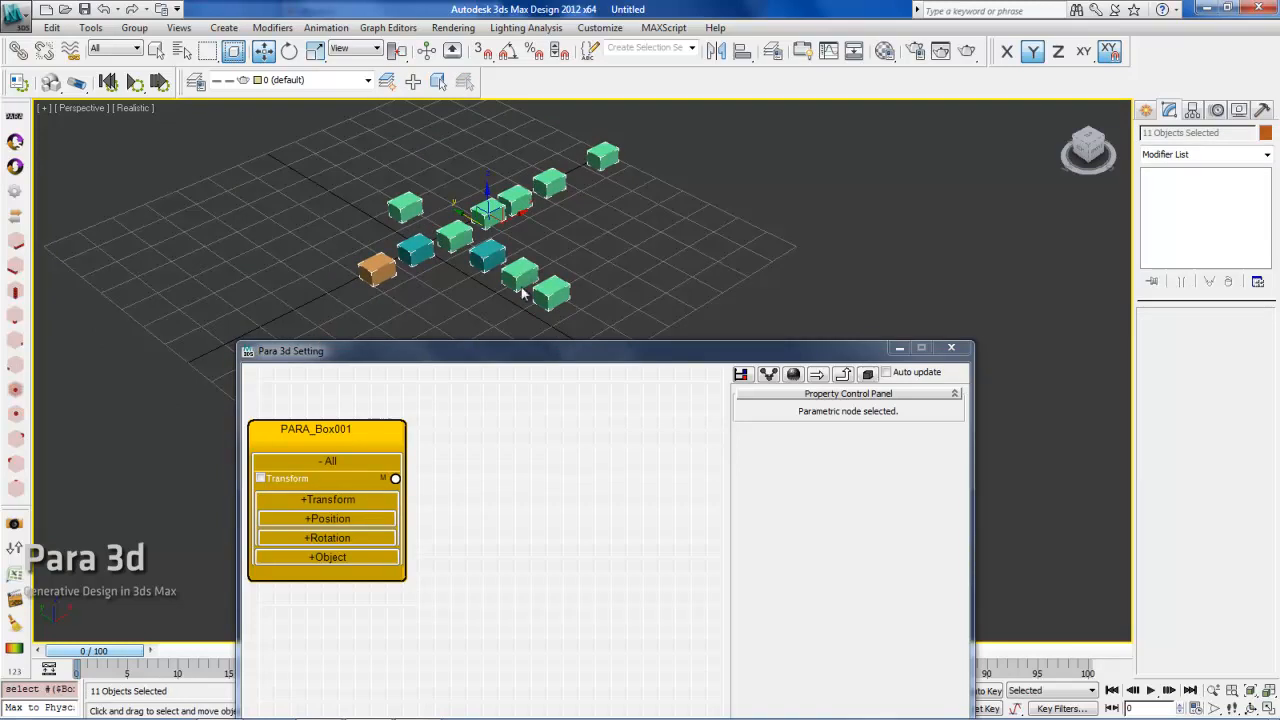
pyautogui.click(658, 308)
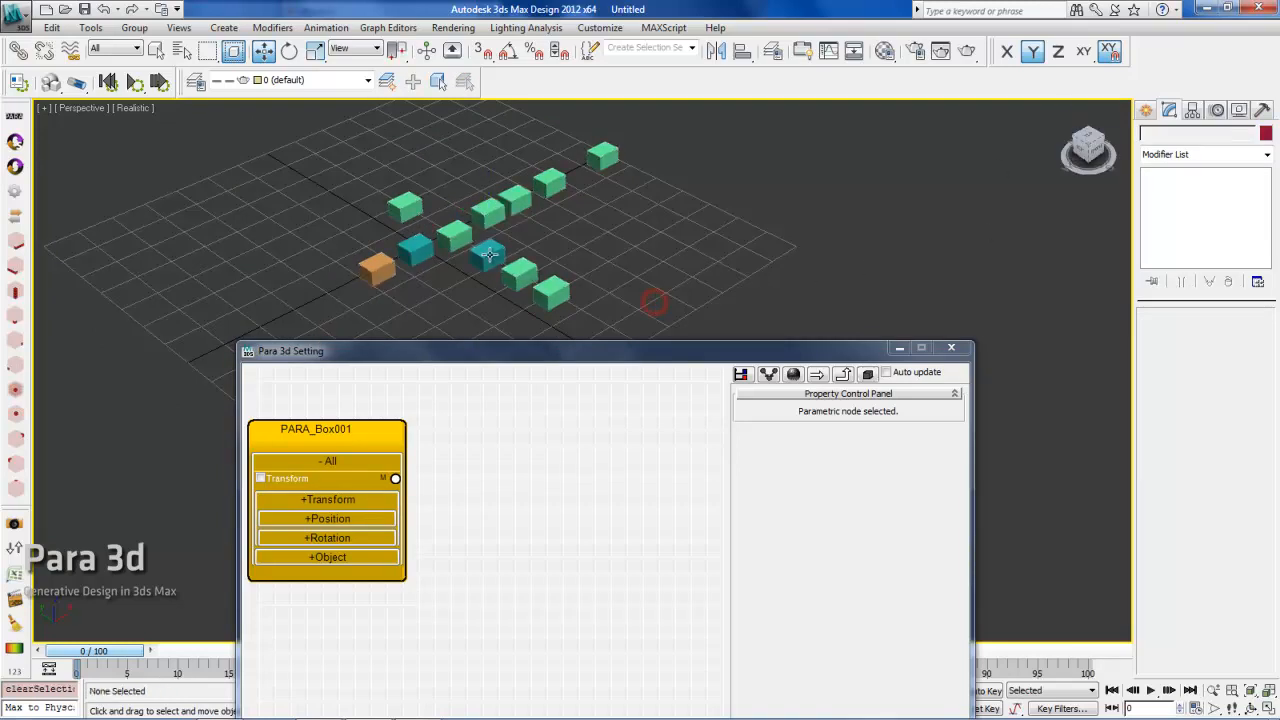
# - Review the parametric array creation options, including Keep original object, for the original Box001 without creating an array
pyautogui.click(379, 265)
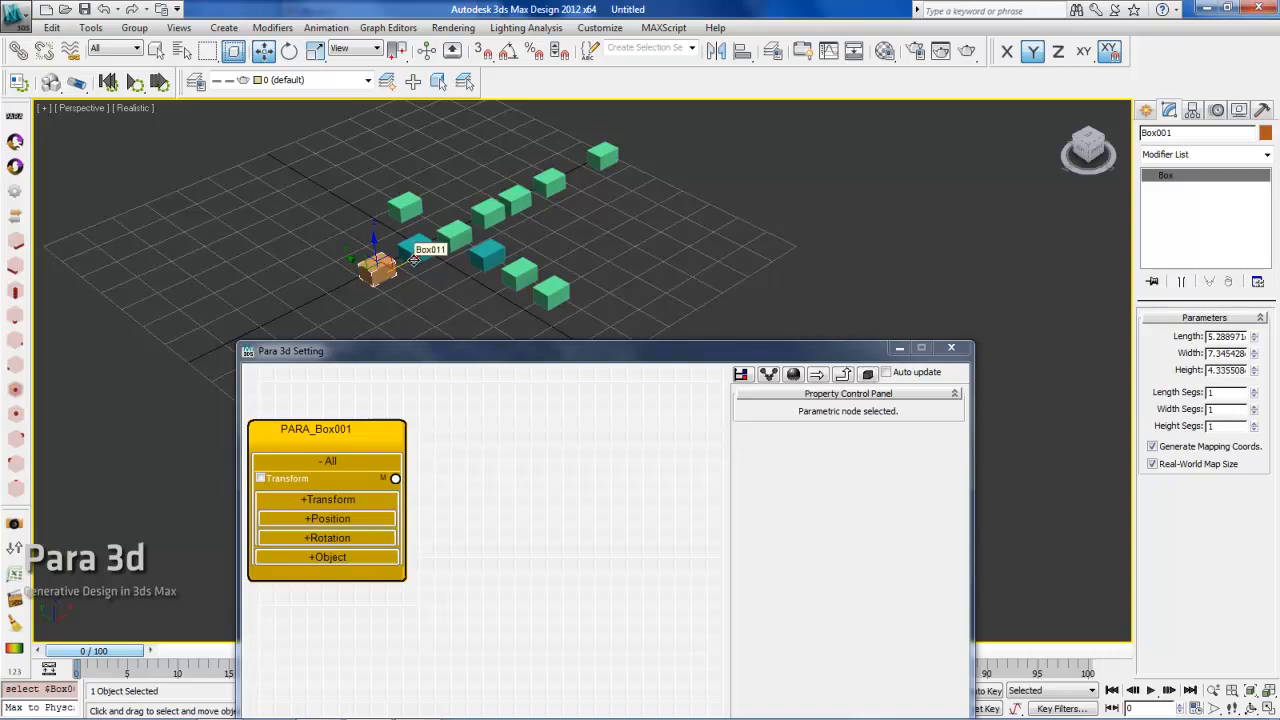
pyautogui.moveTo(394, 354); pyautogui.dragTo(459, 436)
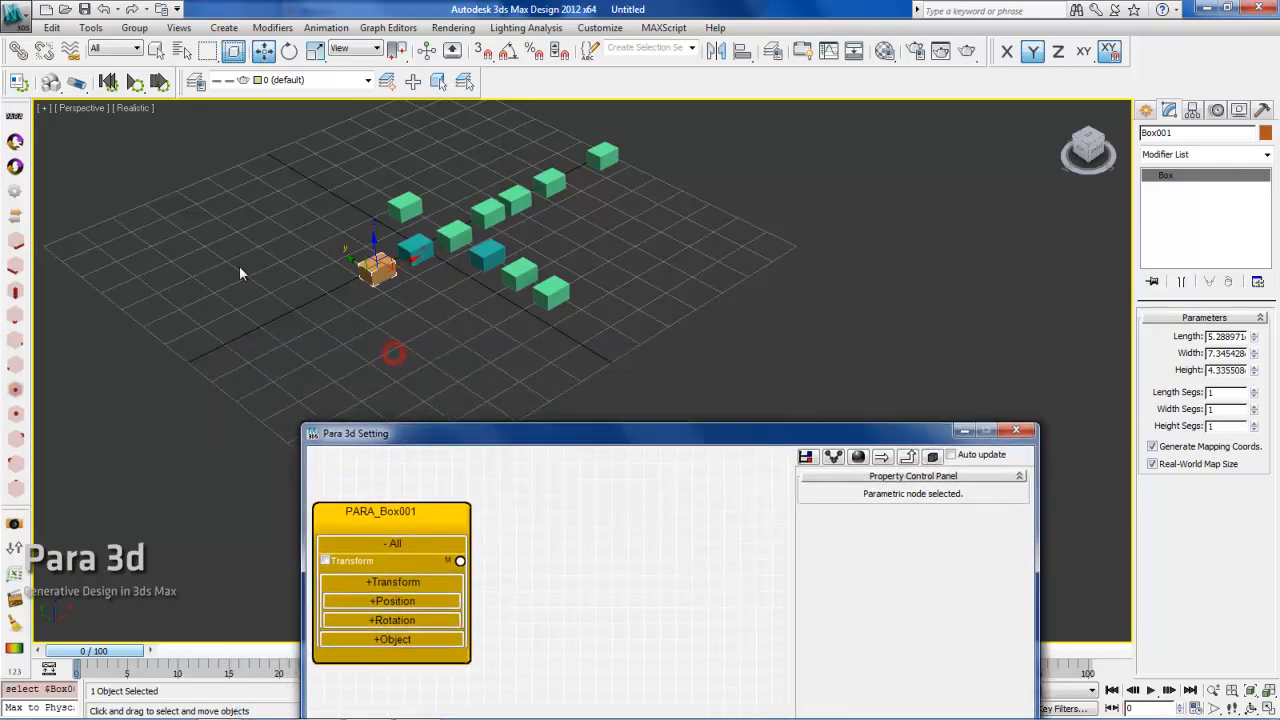
pyautogui.click(13, 117)
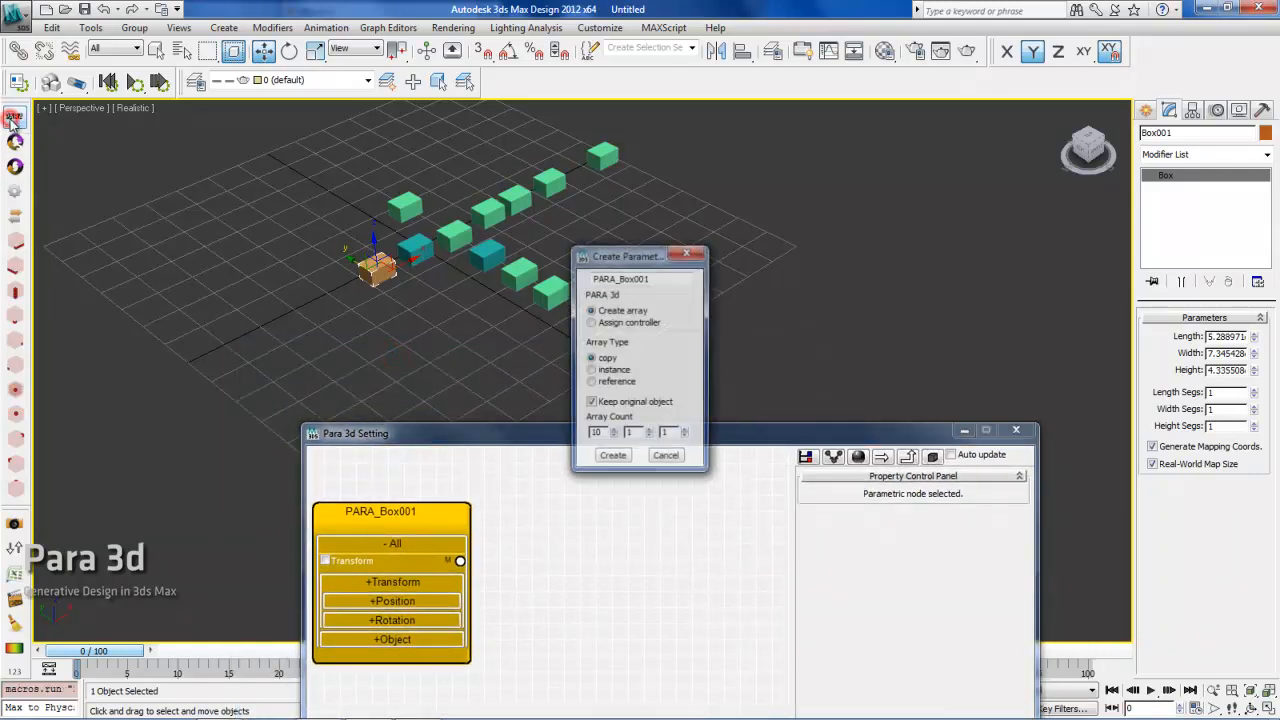
pyautogui.moveTo(613, 258); pyautogui.dragTo(181, 182)
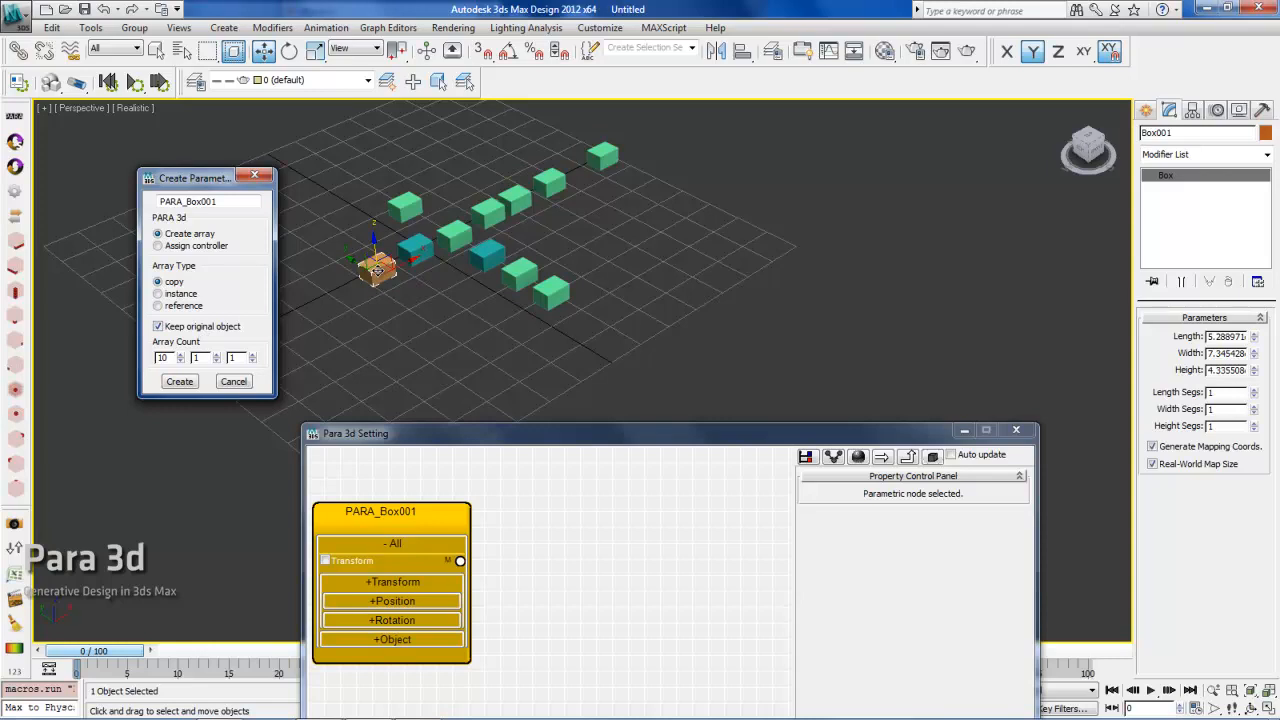
pyautogui.click(255, 175)
# - Close the Para 3d Setting window and clear the selection in the Perspective viewport
pyautogui.moveTo(653, 248); pyautogui.dragTo(620, 257, button='middle')
pyautogui.moveTo(604, 434); pyautogui.dragTo(456, 146)
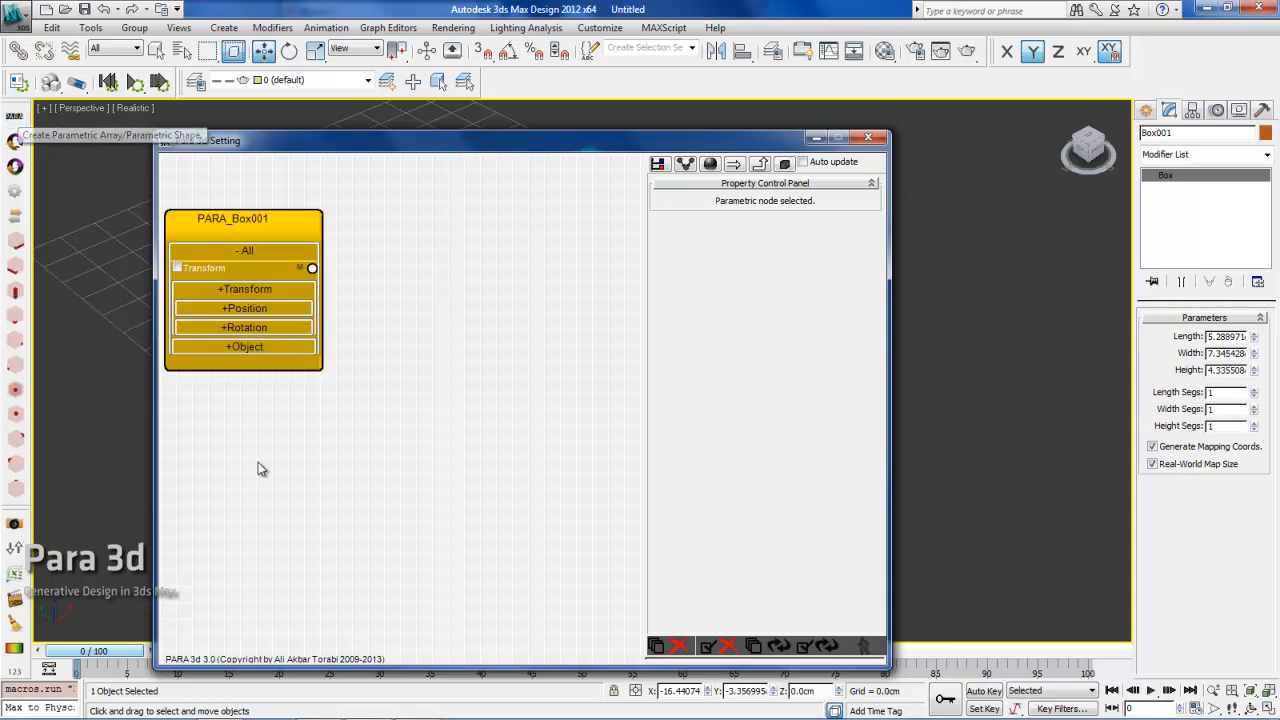
pyautogui.click(286, 485)
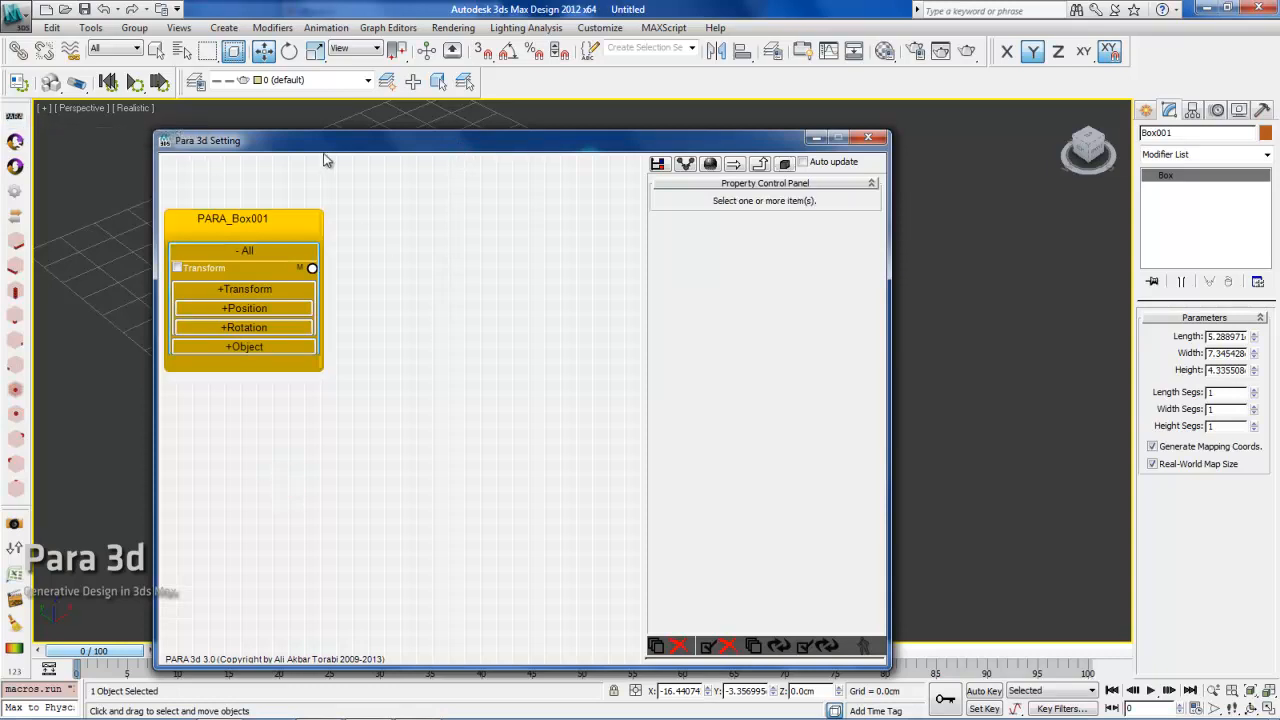
pyautogui.click(868, 137)
pyautogui.click(737, 243)
pyautogui.moveTo(505, 268); pyautogui.dragTo(565, 335, button='middle')
pyautogui.scroll(3, 600, 371)
pyautogui.moveTo(420, 368); pyautogui.dragTo(463, 413, button='middle')
pyautogui.click(246, 297)
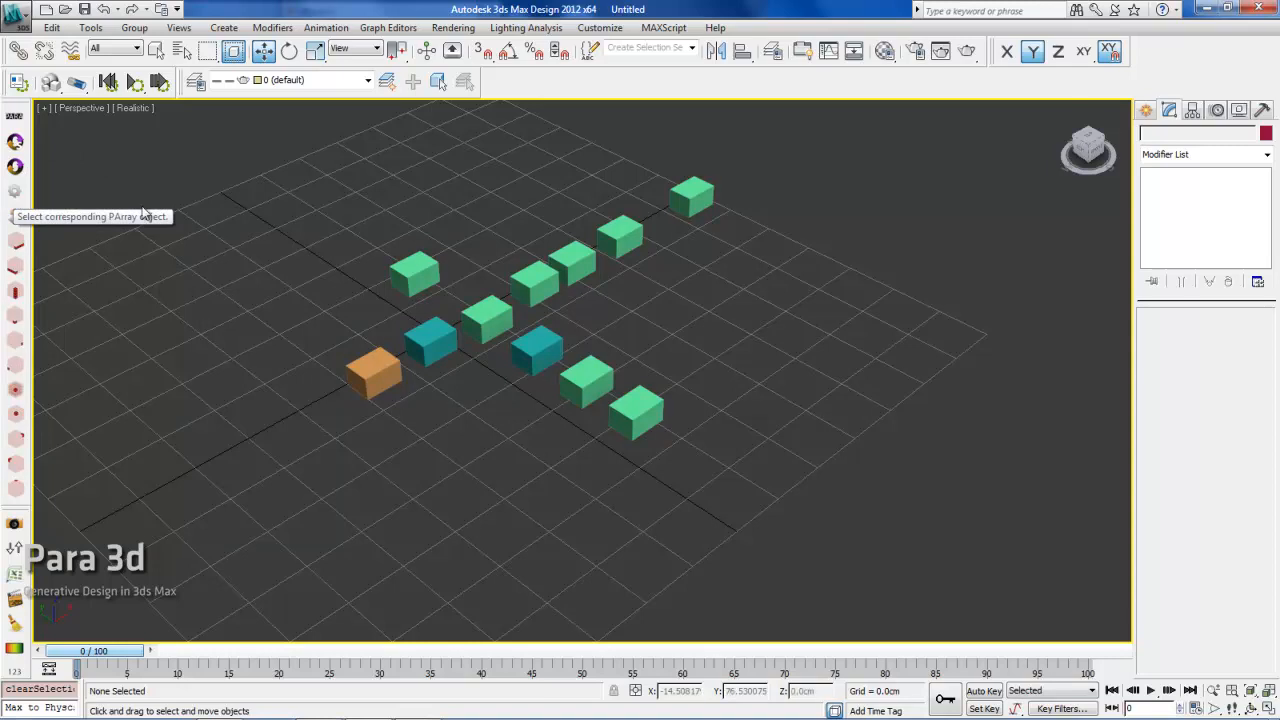
# - Reopen the Para 3d Setting window and leave its PARA_Box001 node deselected
pyautogui.click(17, 197)
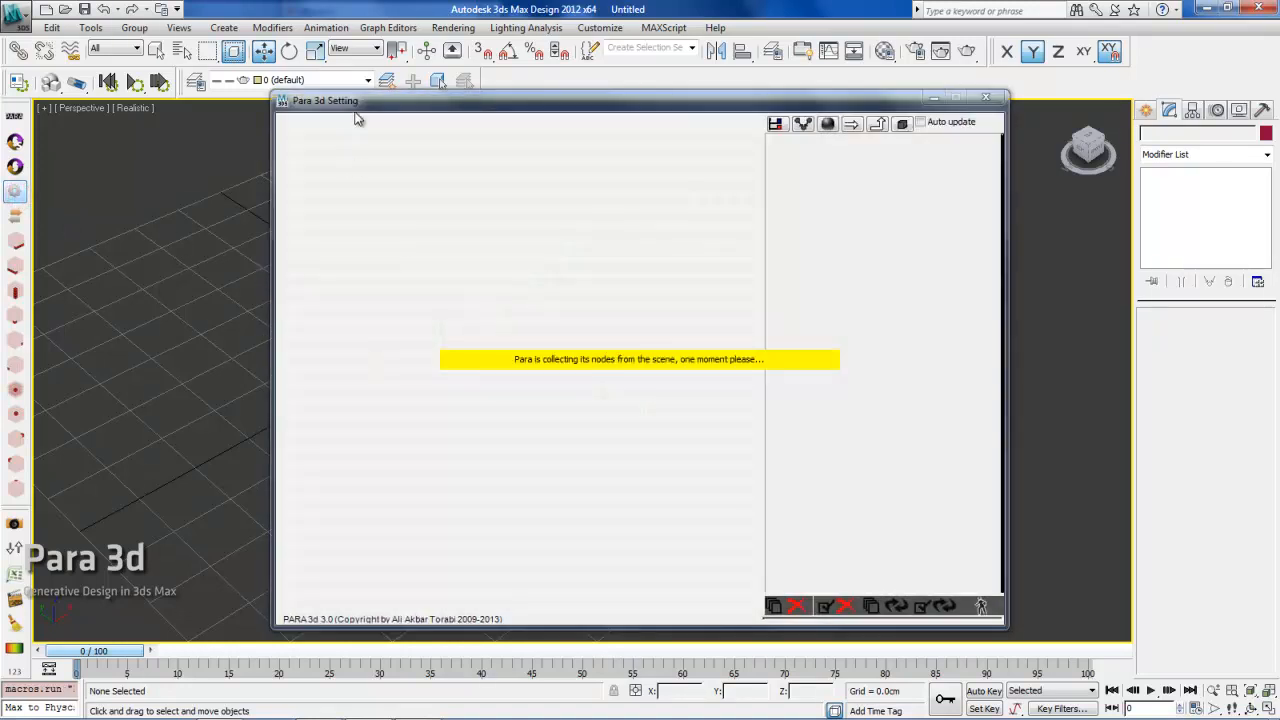
pyautogui.moveTo(355, 108); pyautogui.dragTo(172, 115)
pyautogui.click(331, 282)
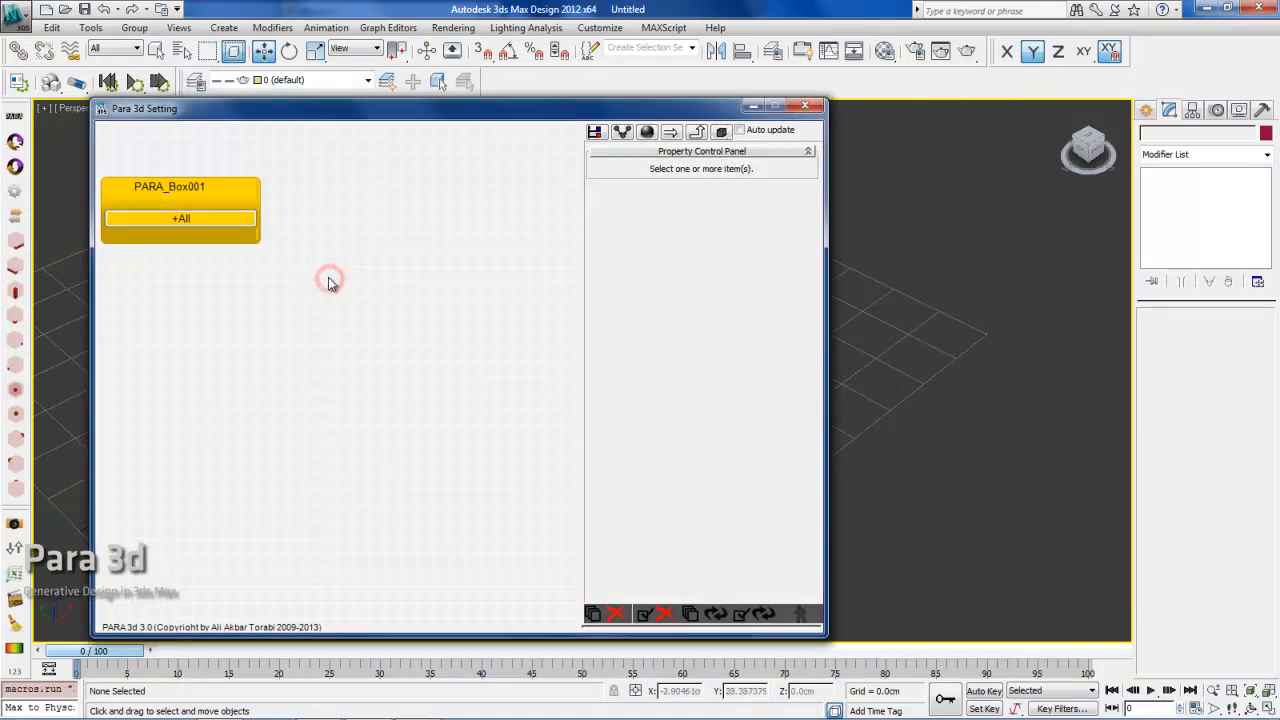
pyautogui.click(207, 197)
pyautogui.click(292, 274)
# - Add a Parametric Array node to the Para 3d node view and place it below the PARA_Box001 node
pyautogui.rightClick(321, 180)
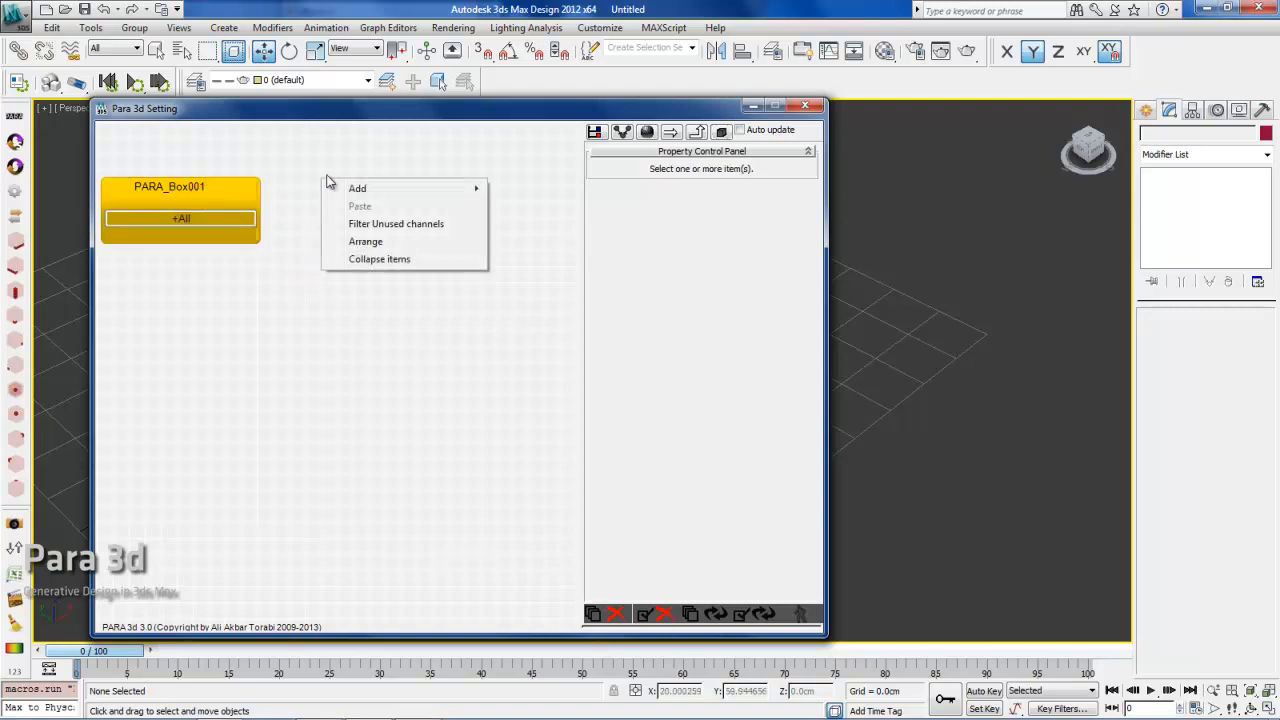
pyautogui.moveTo(379, 196)
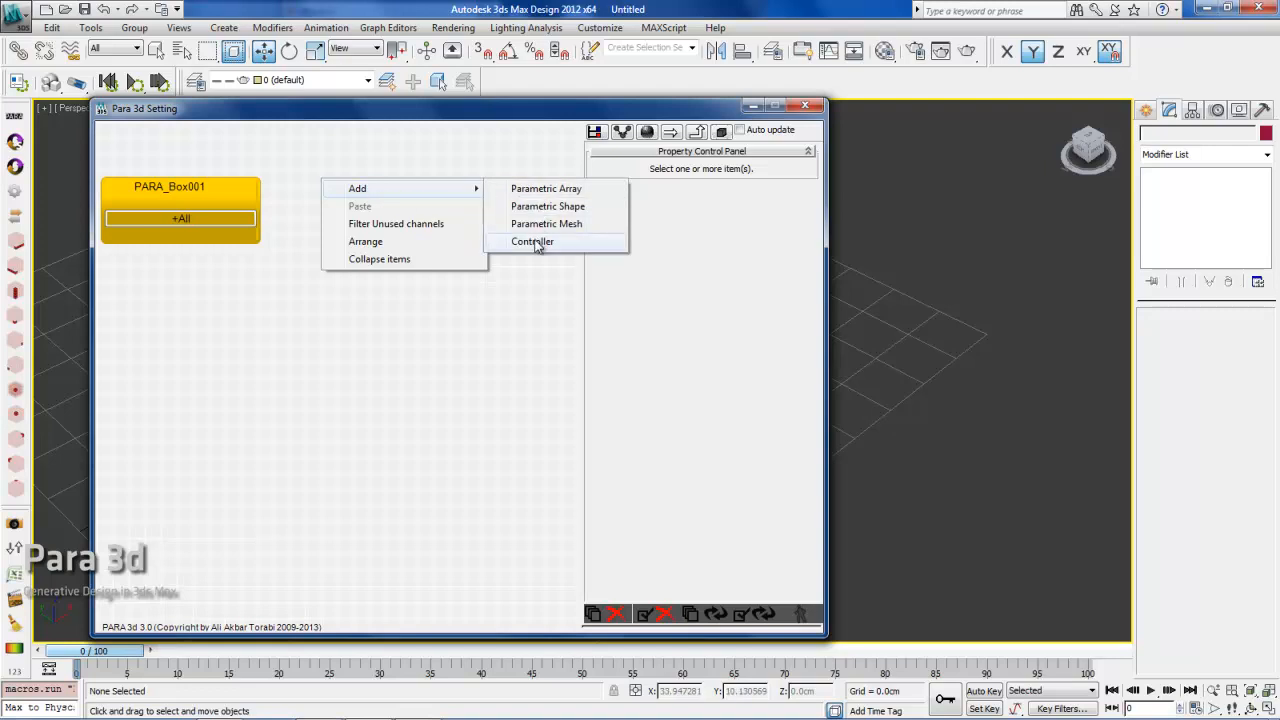
pyautogui.click(540, 190)
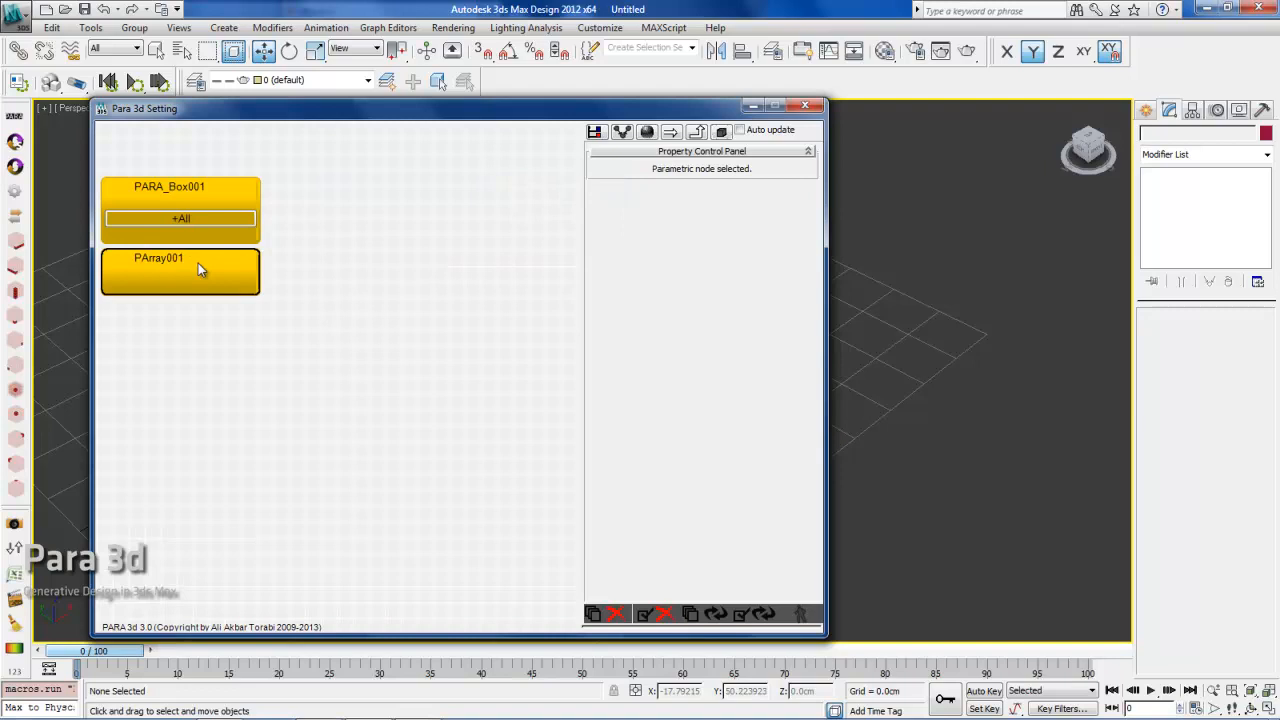
pyautogui.moveTo(198, 263); pyautogui.dragTo(174, 331)
# - Examine the channel groups under All in the PARA_Box001 node and collapse them again
pyautogui.moveTo(610, 116); pyautogui.dragTo(560, 189)
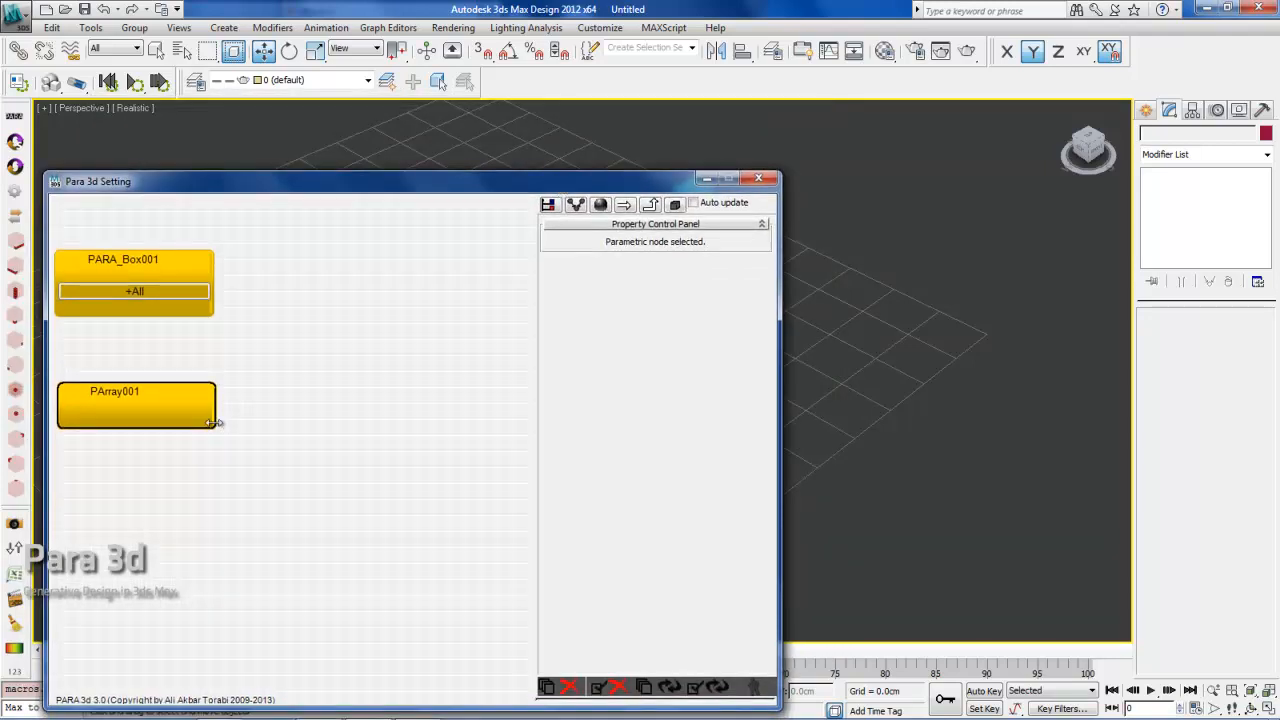
pyautogui.click(135, 293)
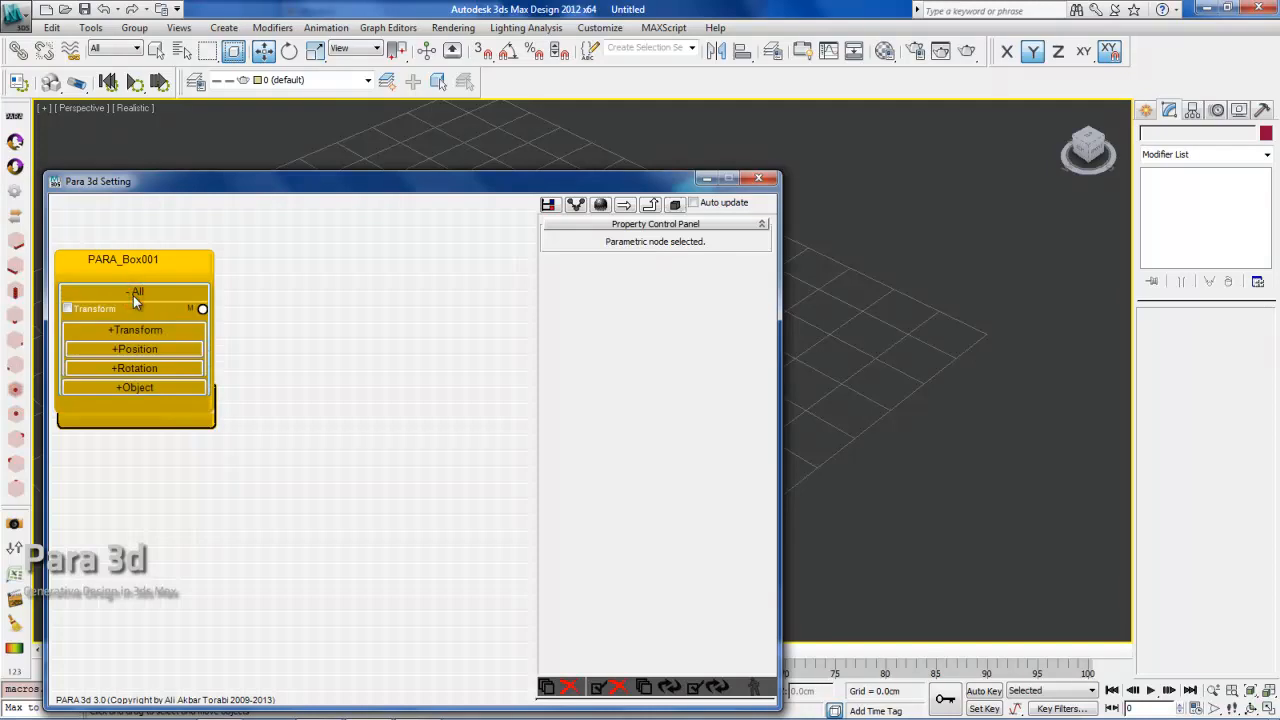
pyautogui.click(134, 293)
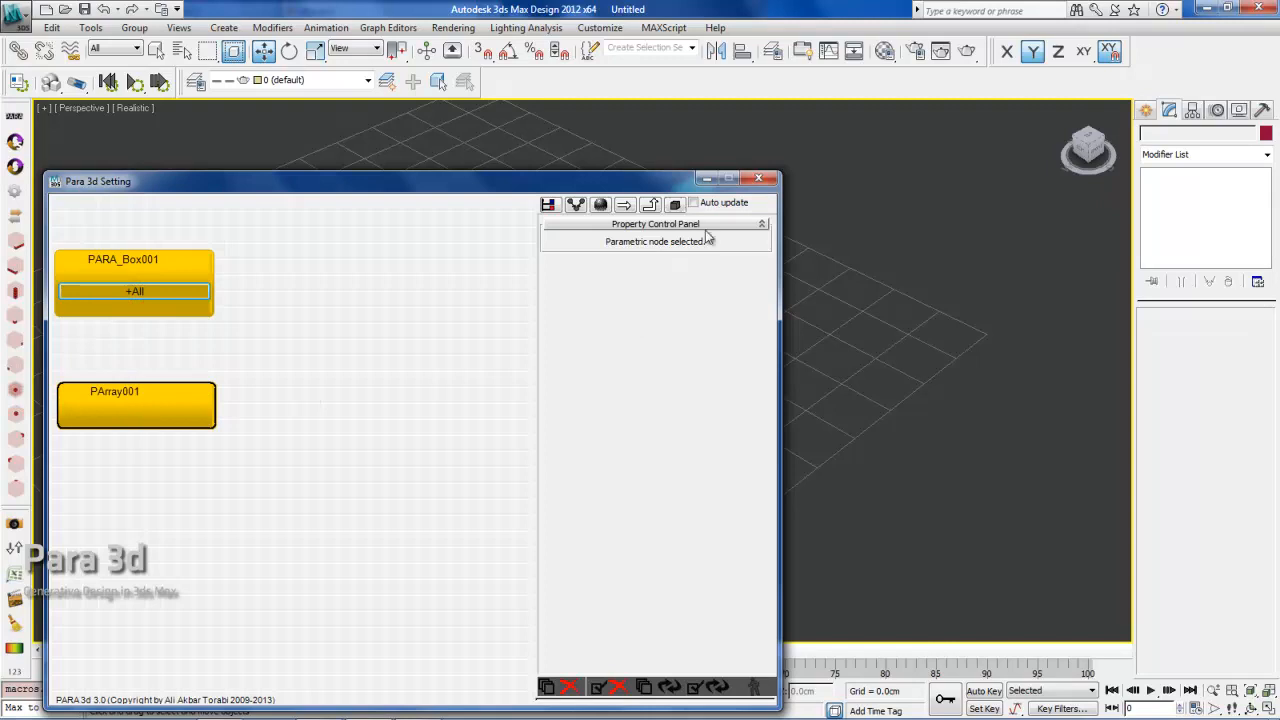
# - Create a sphere with a radius of about 3.55 cm on the grid, apart from the boxes
pyautogui.click(677, 210)
pyautogui.moveTo(620, 190); pyautogui.dragTo(572, 478)
pyautogui.moveTo(709, 347); pyautogui.dragTo(689, 328, button='middle')
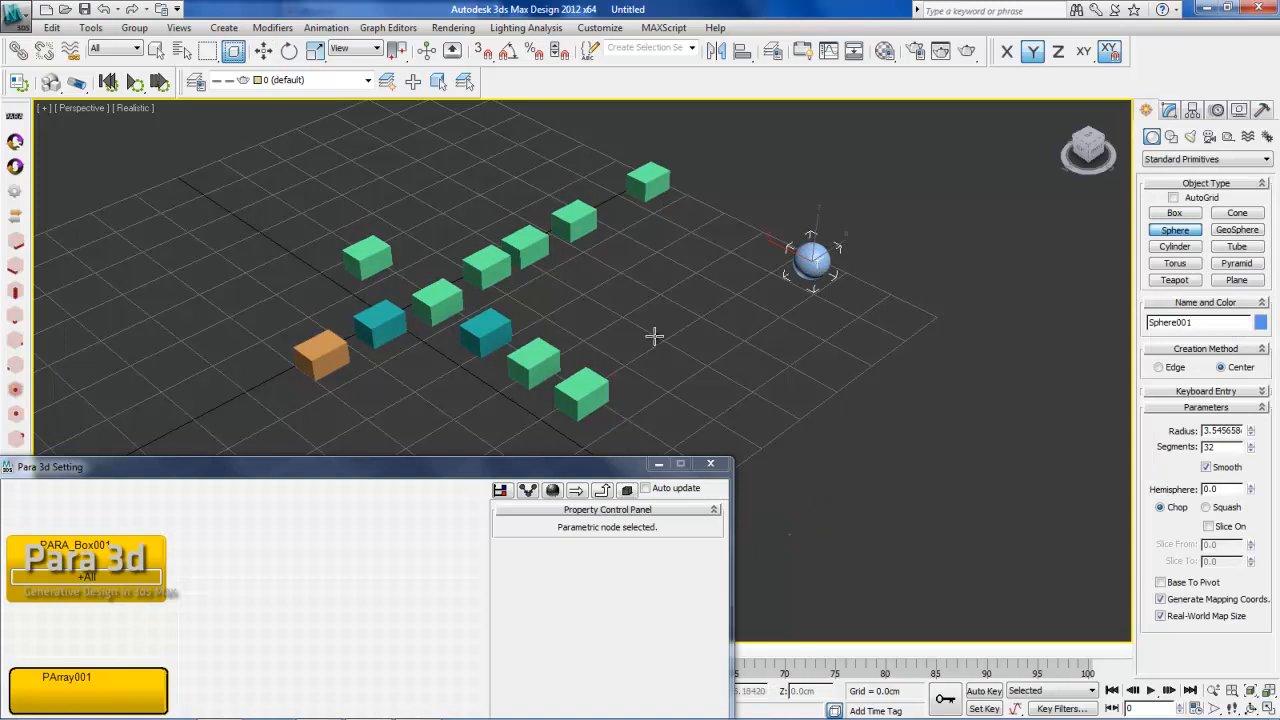
pyautogui.rightClick(724, 327)
# - Select the PArray001 helper through its node and assign Sphere001 as its array object
pyautogui.moveTo(398, 469); pyautogui.dragTo(470, 216)
pyautogui.click(127, 449)
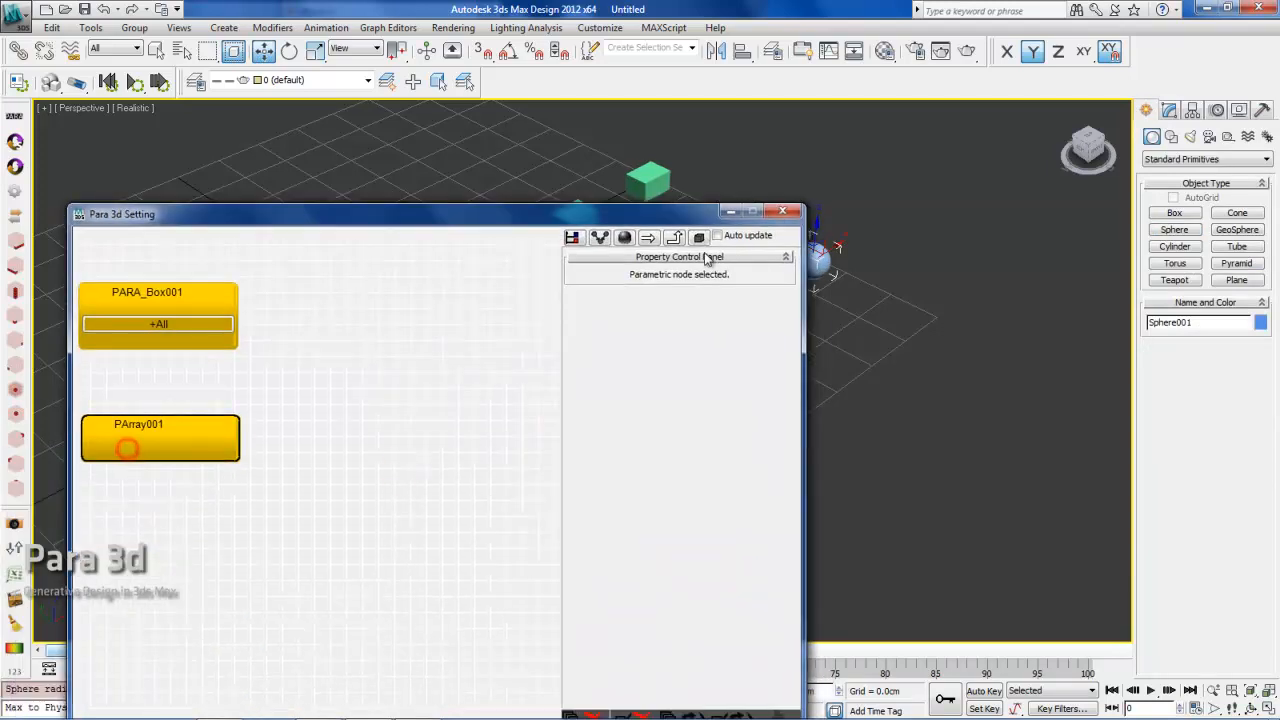
pyautogui.click(699, 238)
pyautogui.click(1172, 114)
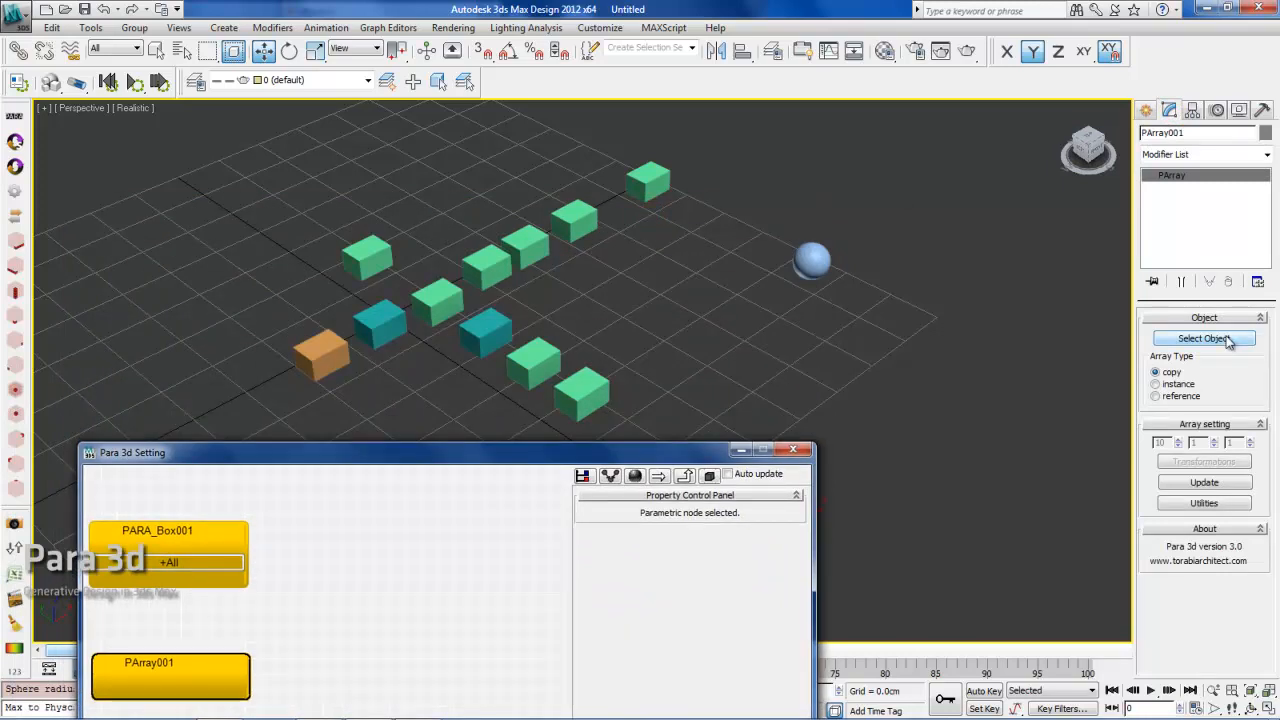
pyautogui.click(1205, 339)
pyautogui.click(807, 262)
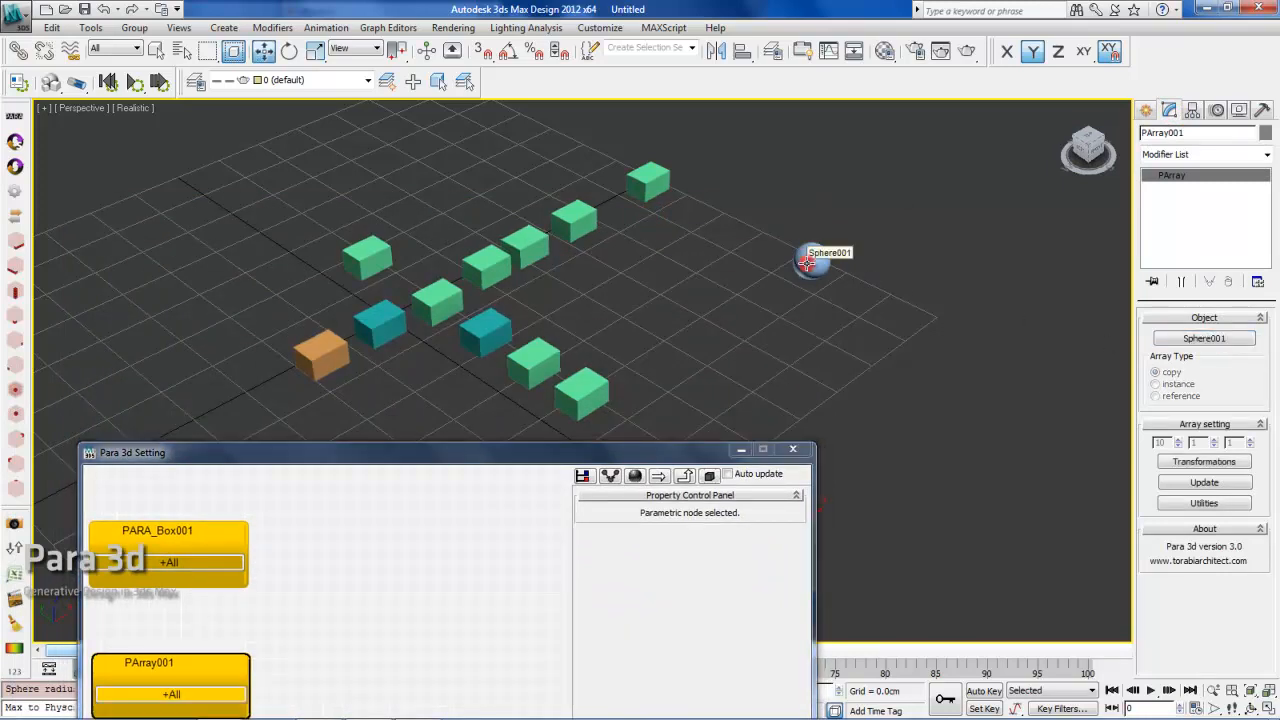
# - Expand all channels of the PArray001 node and examine the sphere parameters in its Object group
pyautogui.moveTo(500, 458); pyautogui.dragTo(493, 129)
pyautogui.click(190, 369)
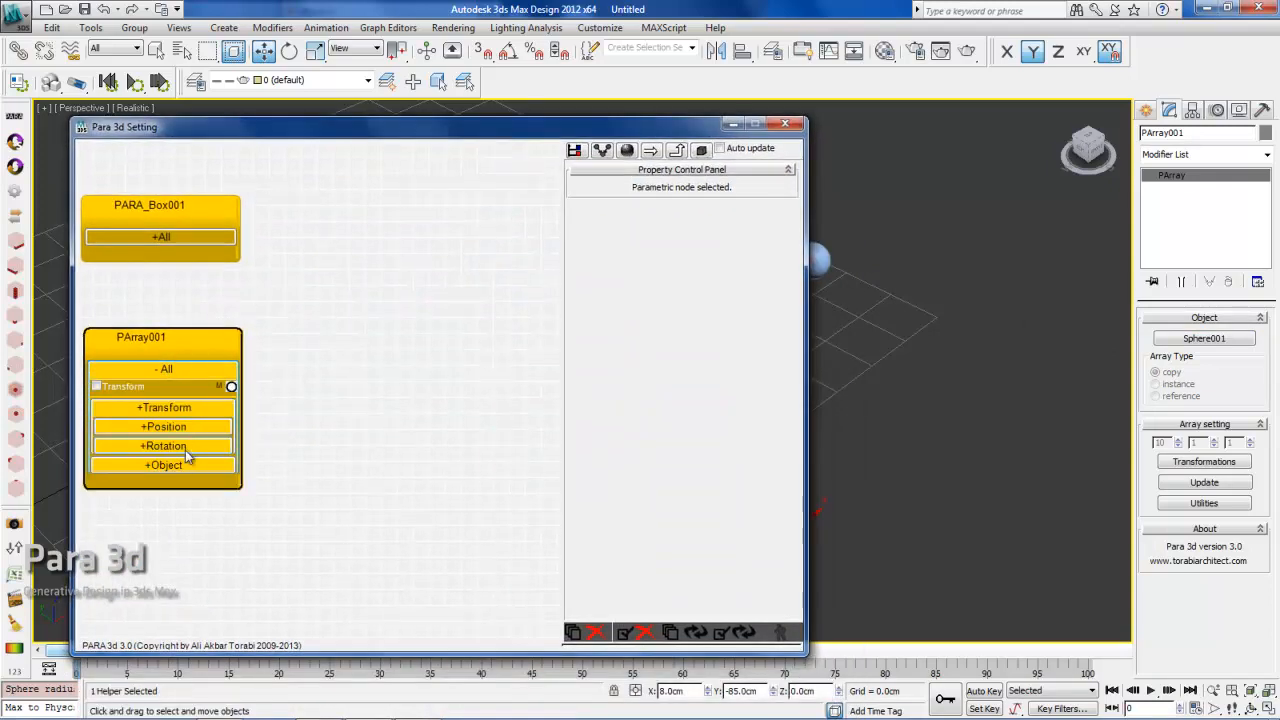
pyautogui.click(172, 465)
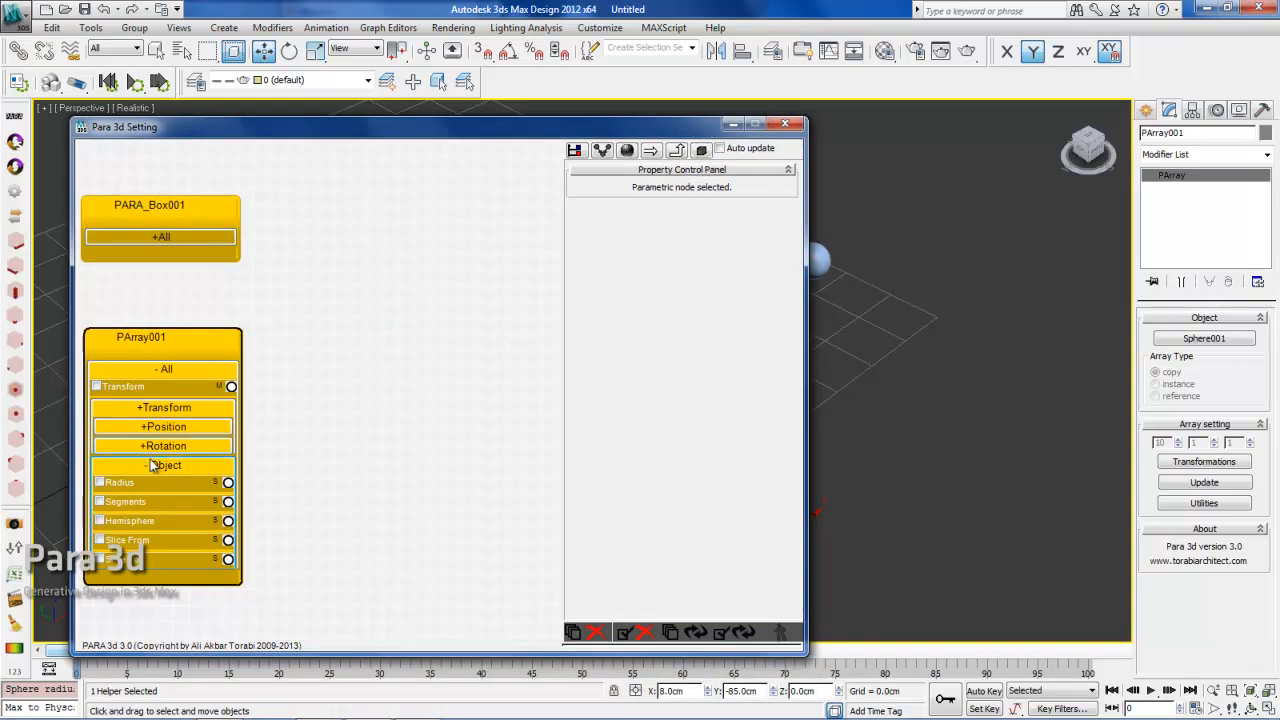
pyautogui.click(160, 465)
pyautogui.click(143, 340)
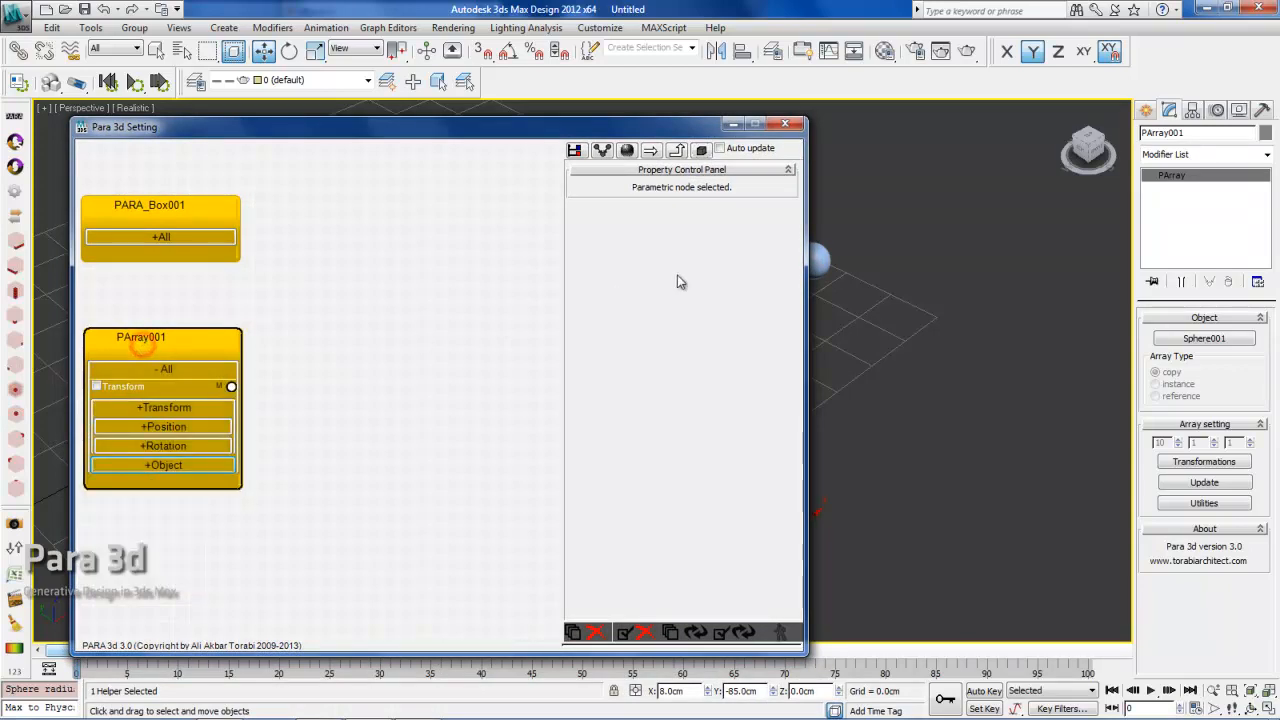
# - Uncover the stacked spheres and move two of them off the stack along the Y axis
pyautogui.moveTo(676, 132); pyautogui.dragTo(652, 375)
pyautogui.click(818, 260)
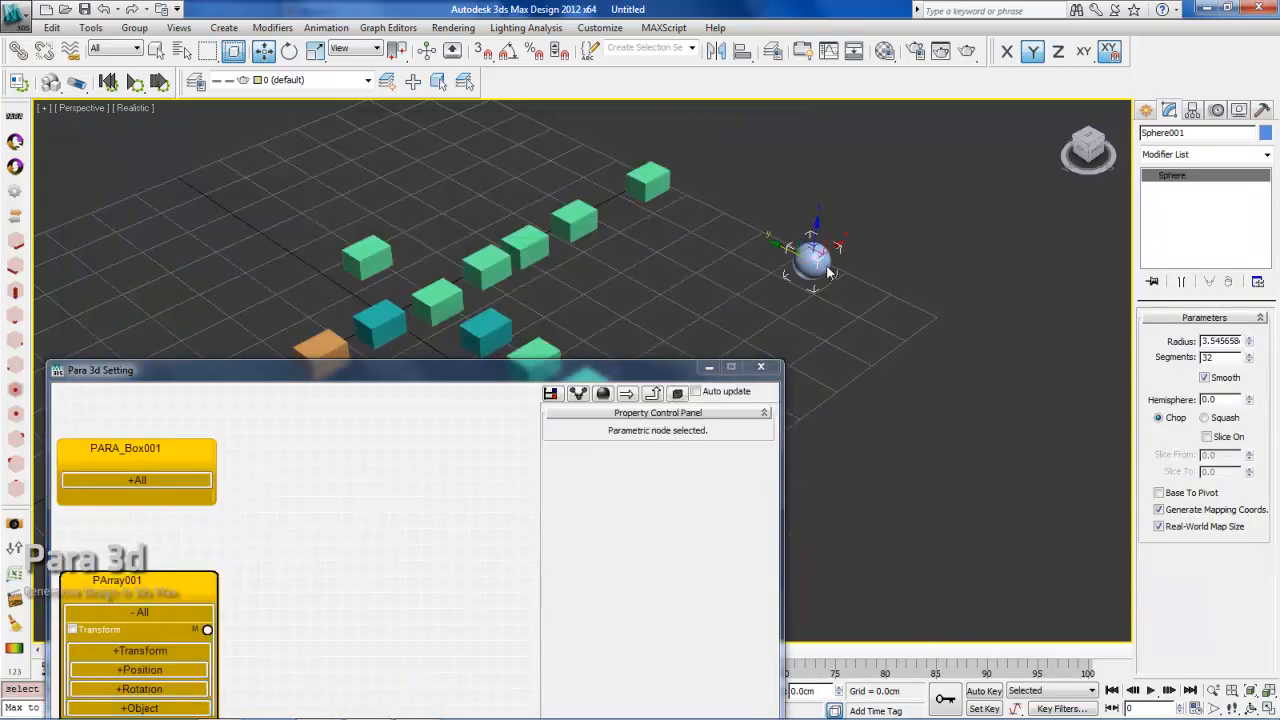
pyautogui.keyDown('shift'); pyautogui.moveTo(812, 258); pyautogui.dragTo(758, 235); pyautogui.keyUp('shift')
pyautogui.click(812, 267)
# - Check the PArray001 helper's array settings and select all the spheres together to compare their count
pyautogui.click(661, 400)
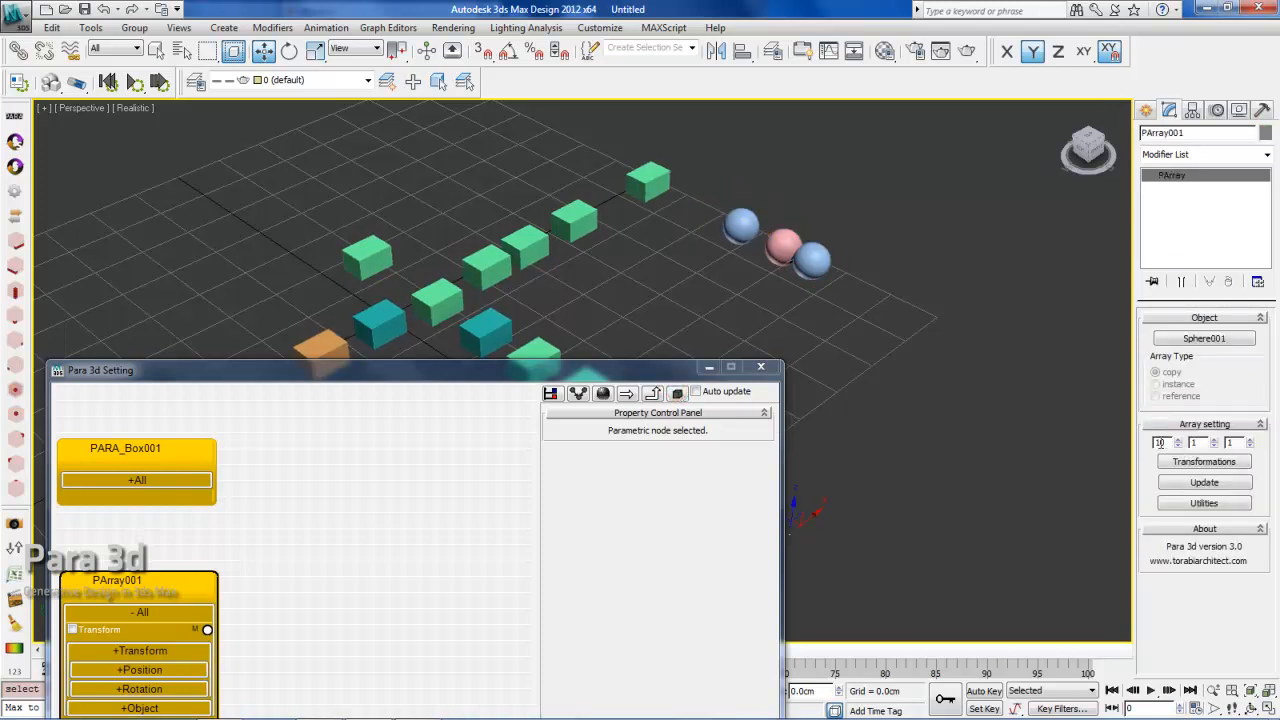
pyautogui.moveTo(852, 189); pyautogui.dragTo(697, 327)
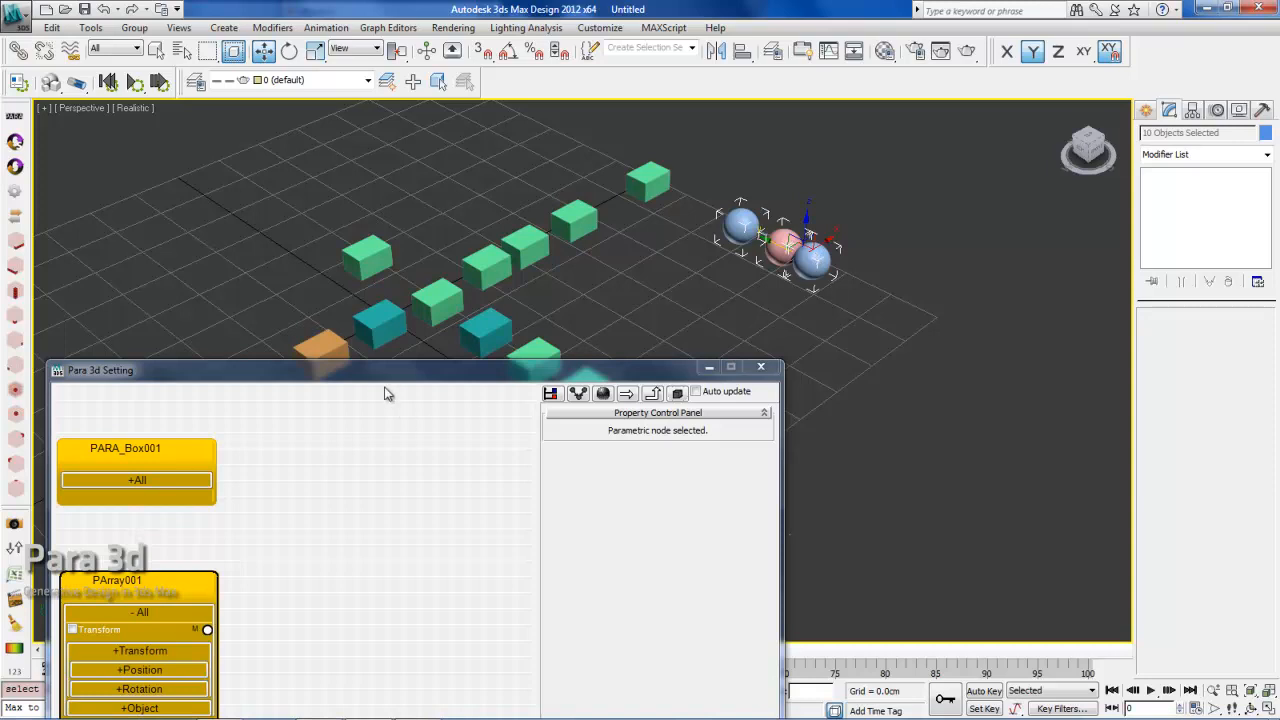
pyautogui.moveTo(378, 390); pyautogui.dragTo(436, 420)
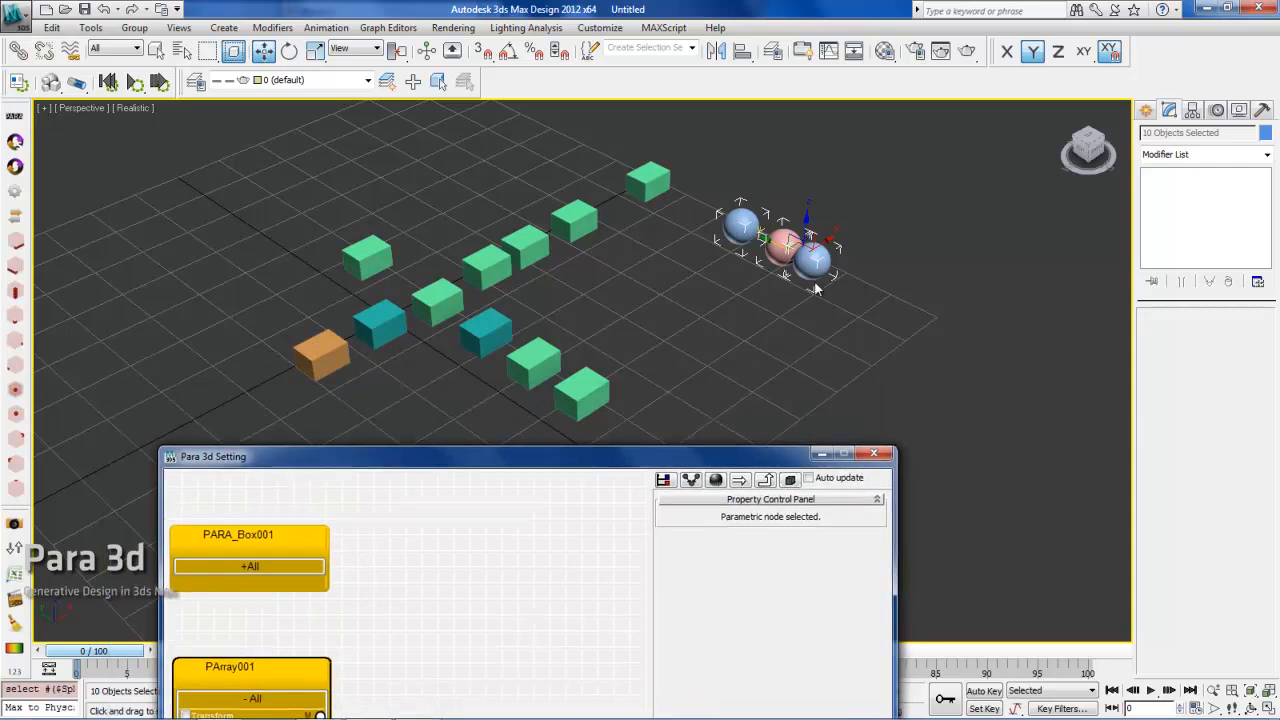
# - Bring the Para 3d Setting window back over the viewport and deselect the PArray001 node
pyautogui.moveTo(480, 456); pyautogui.dragTo(430, 163)
pyautogui.click(403, 192)
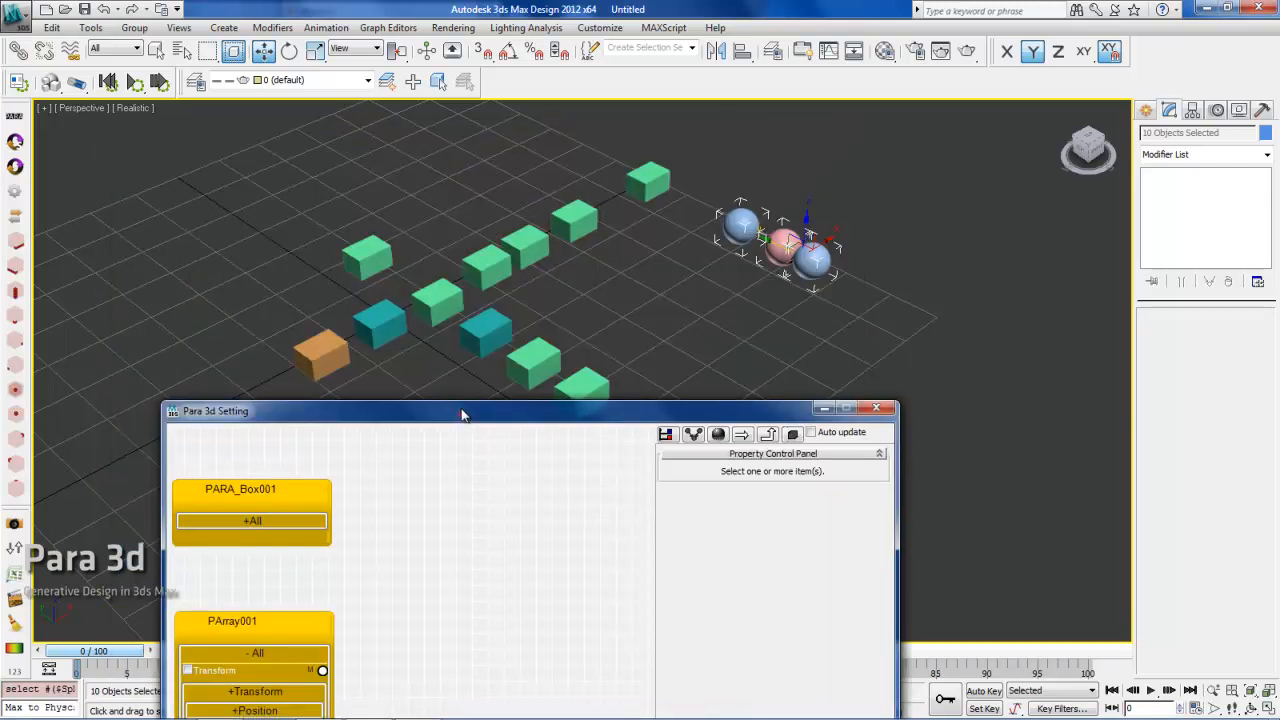
pyautogui.moveTo(461, 395); pyautogui.dragTo(440, 120)
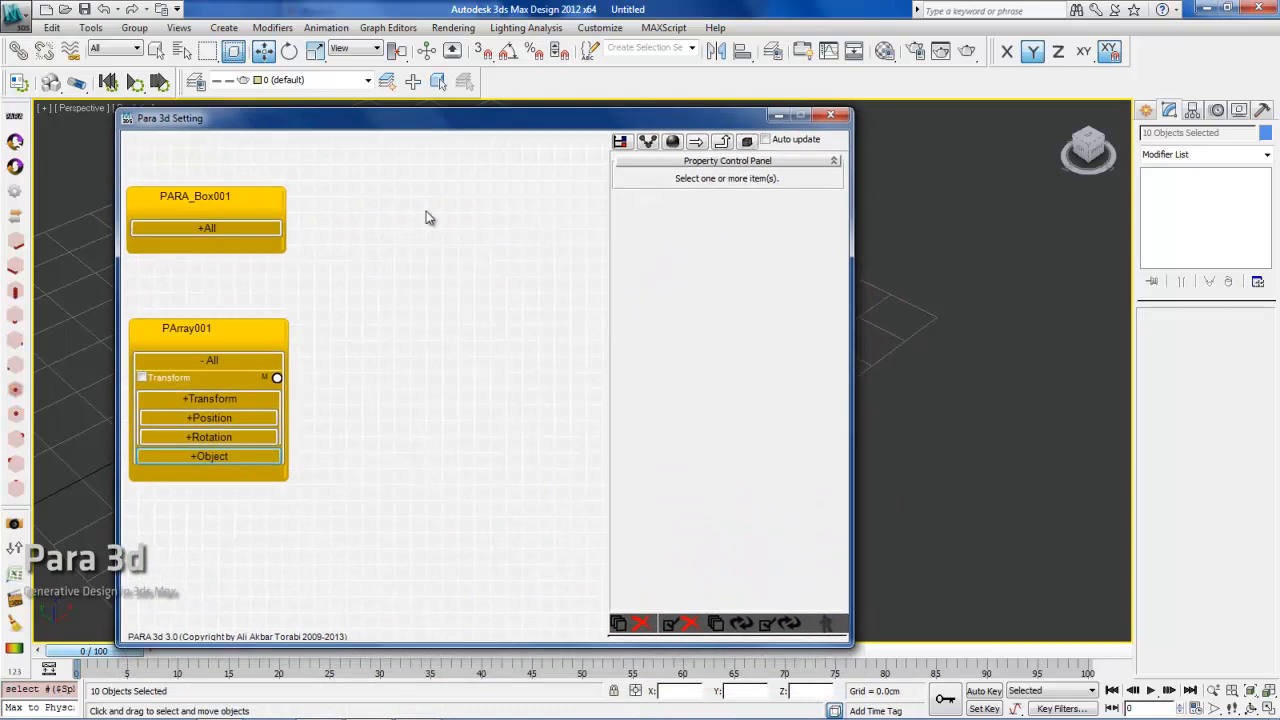